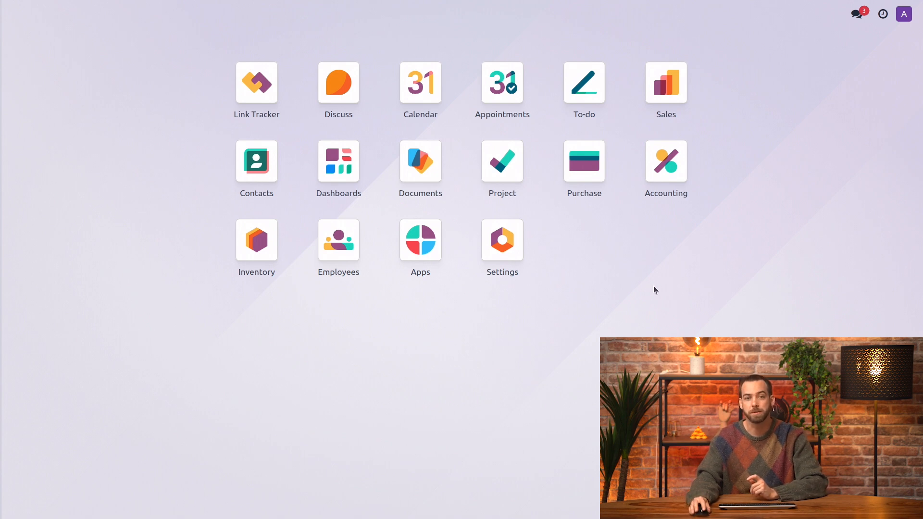
- Search the Accounting settings for "budget" to check the Budget Management option
left_click(661, 177)
left_click(391, 18)
left_click(392, 37)
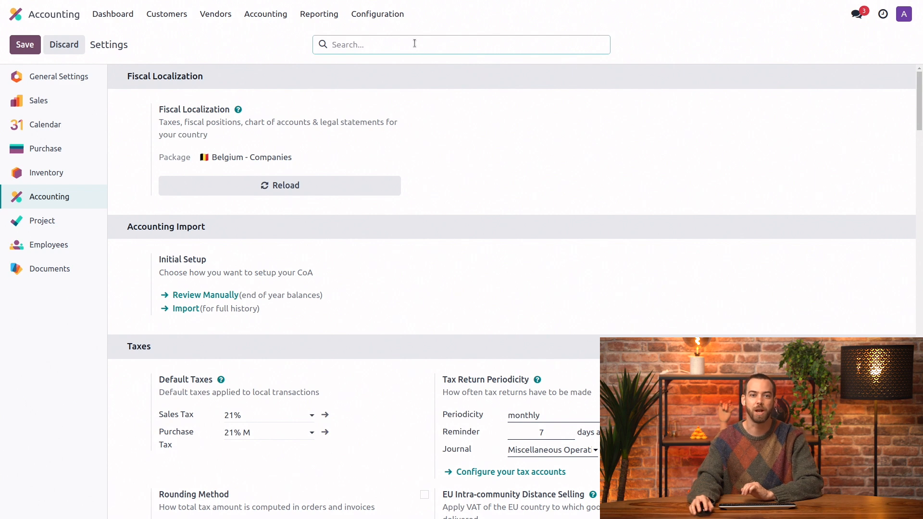
type("budget")
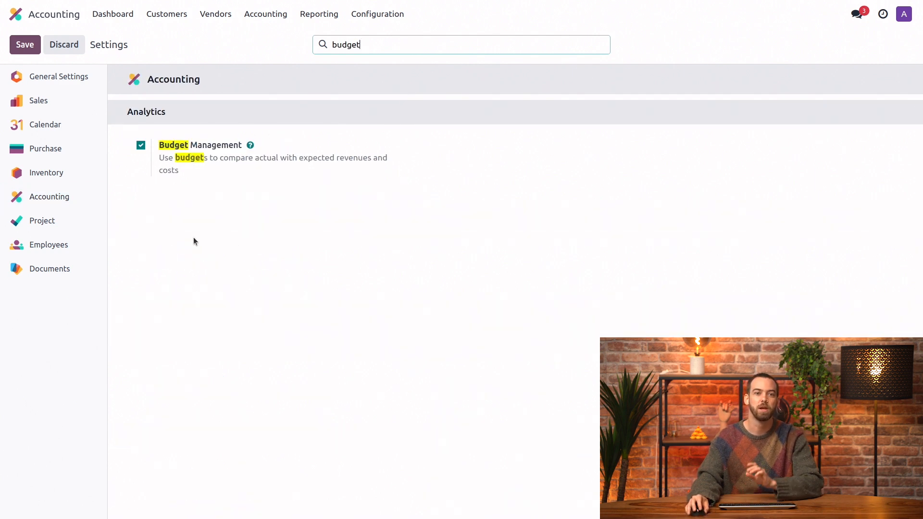
- Open the Budget 2024 record from the accounting budgets to review its budget lines
left_click(273, 18)
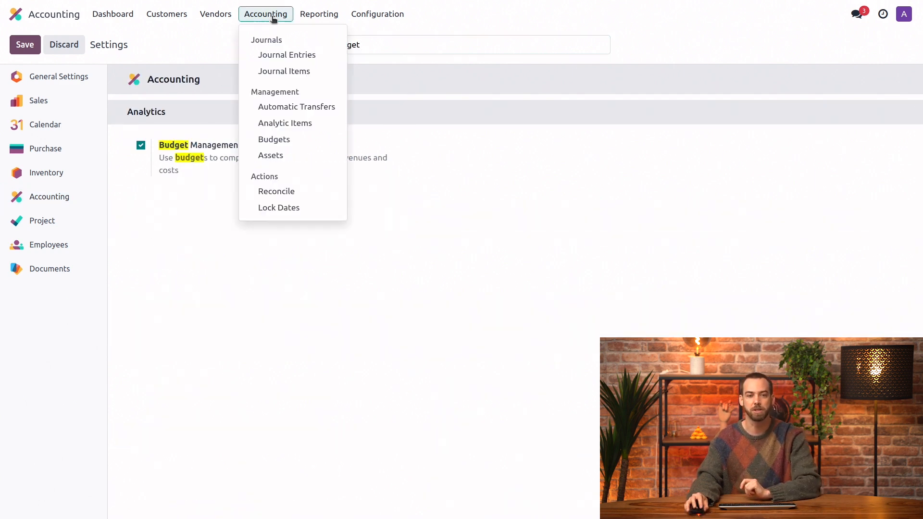
left_click(299, 140)
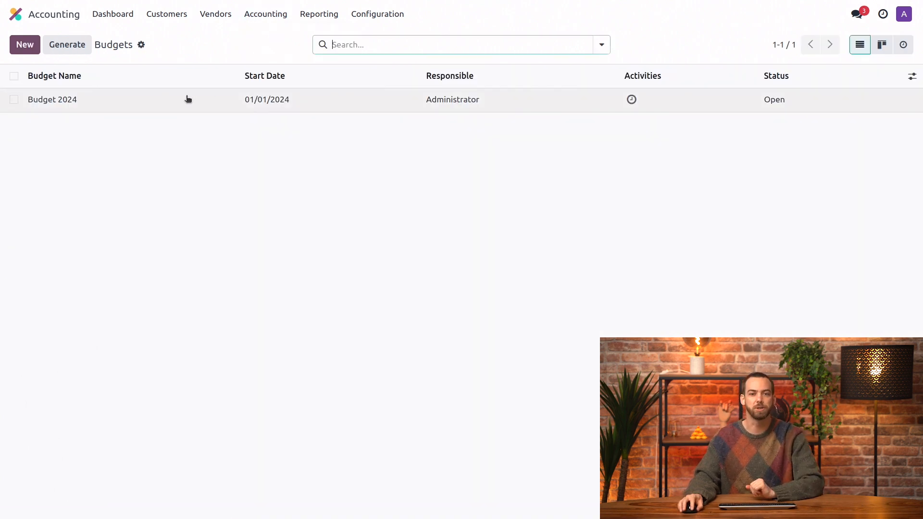
left_click(154, 104)
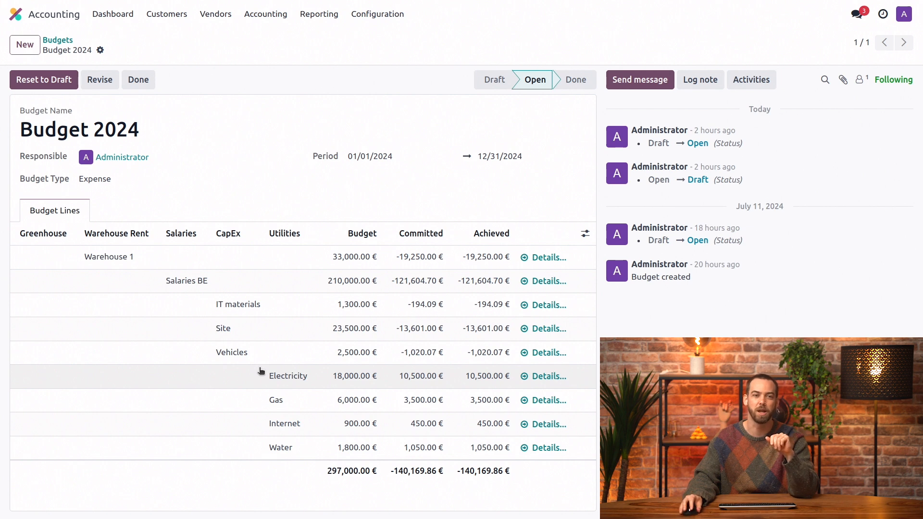
- Create a new budget named Greenhouse
left_click(25, 45)
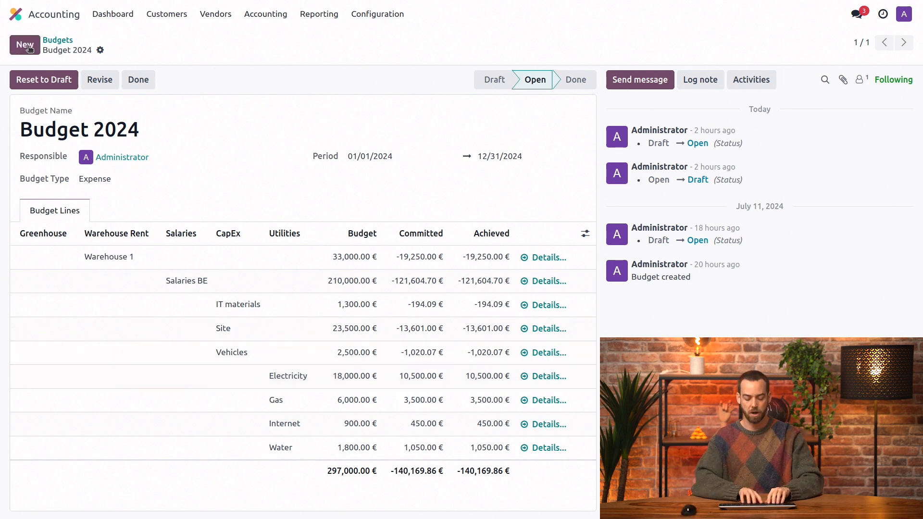
type("G")
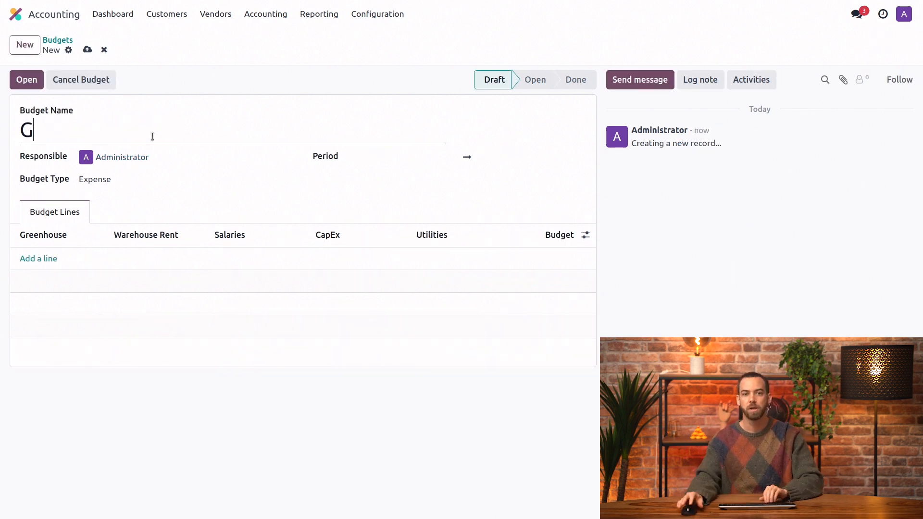
type("reenhouse")
- Set the Greenhouse budget's period from 06/01/2024 to 08/31/2024 and its budget type to Expense
left_click(390, 157)
left_click(297, 189)
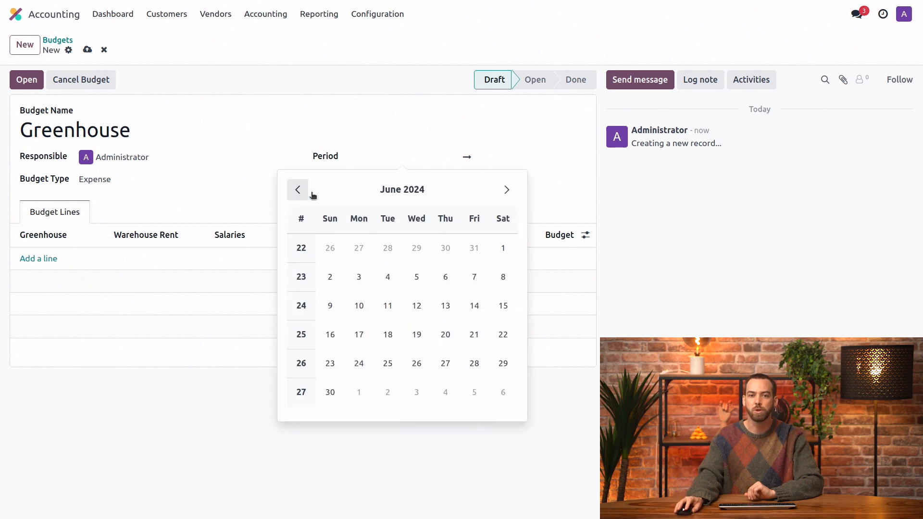
left_click(503, 248)
left_click(530, 166)
left_click(636, 190)
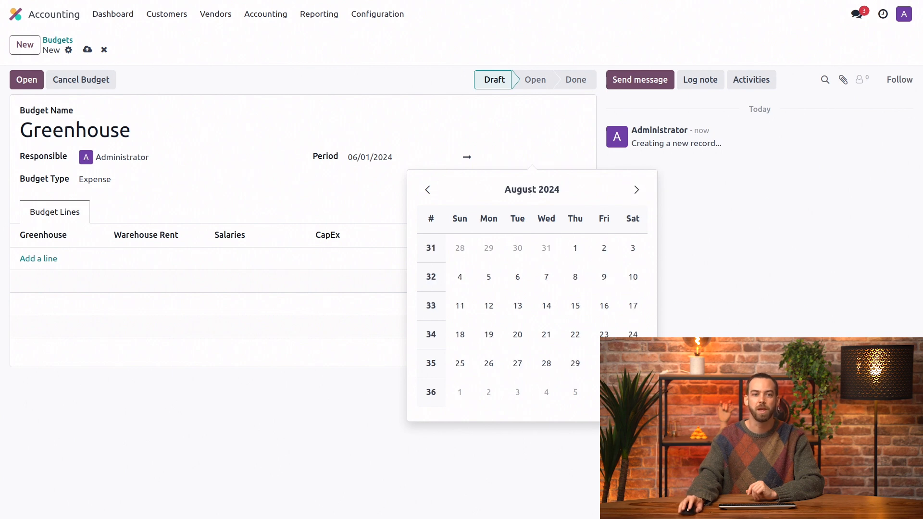
left_click(632, 363)
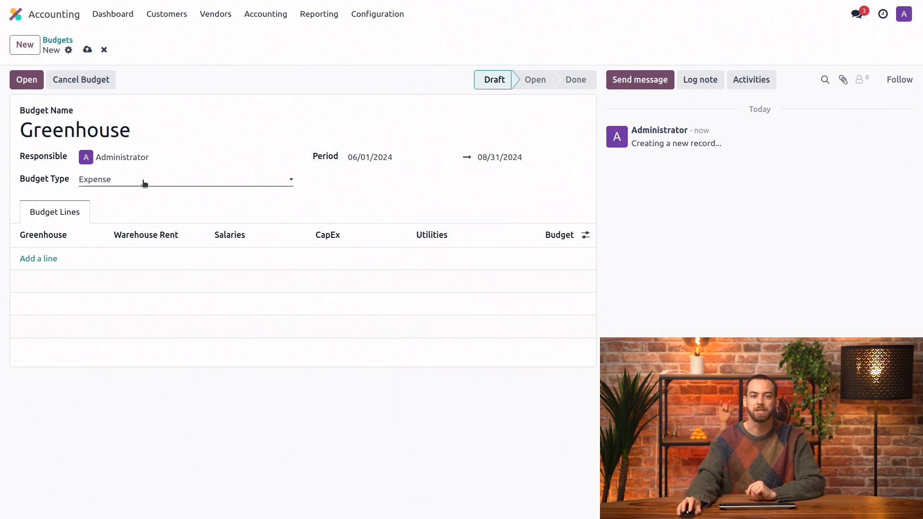
left_click(125, 181)
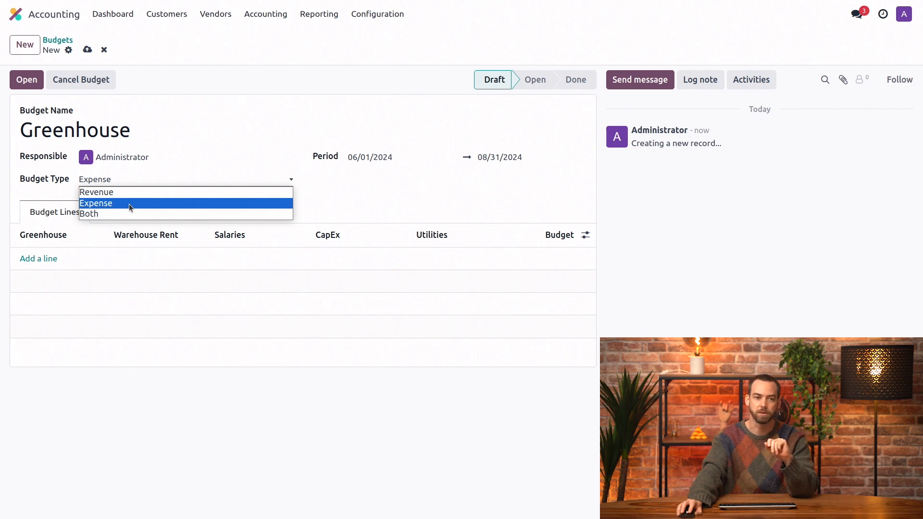
left_click(129, 204)
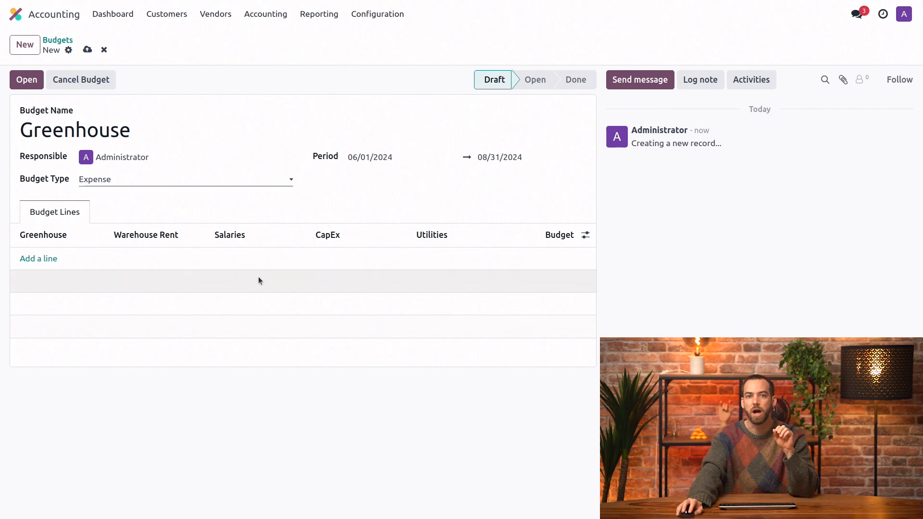
- Hide the Warehouse Rent, Salaries, CapEx and Utilities columns of the budget lines and narrow the Greenhouse column
left_click(585, 235)
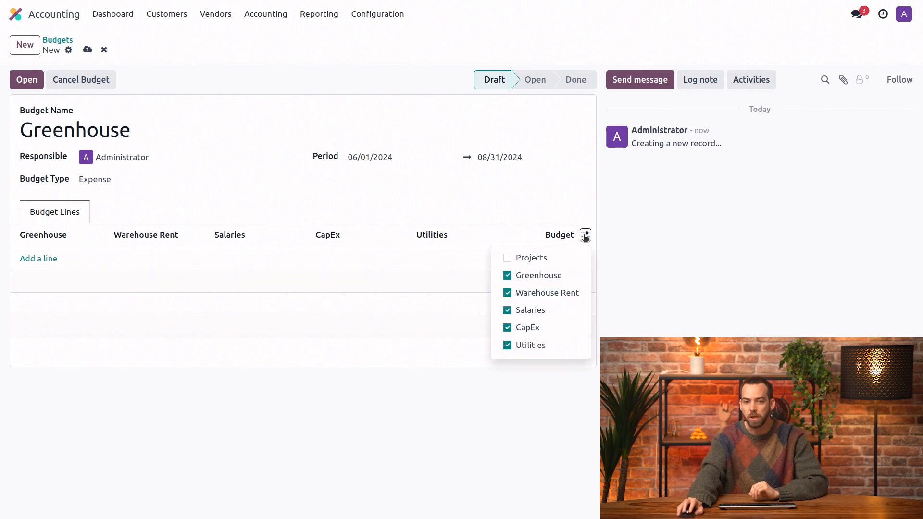
left_click(558, 294)
left_click(551, 311)
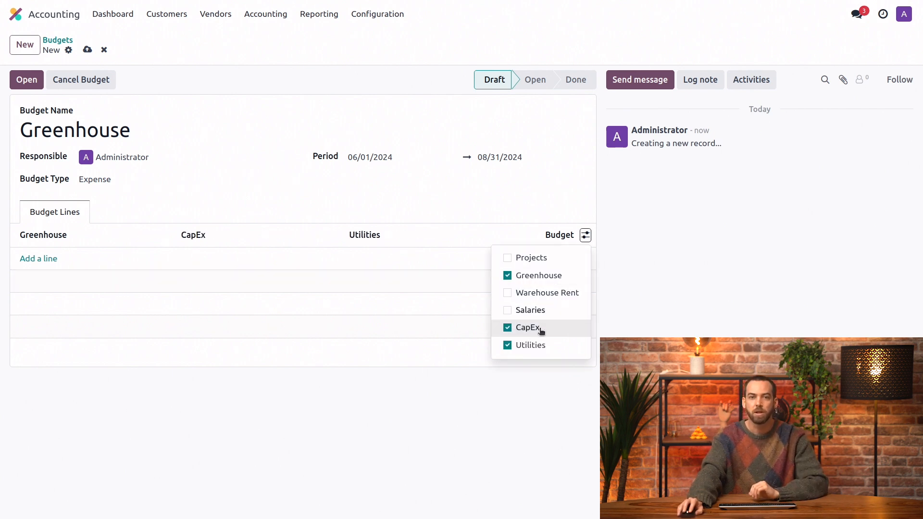
left_click(542, 332)
left_click(538, 346)
left_click(400, 189)
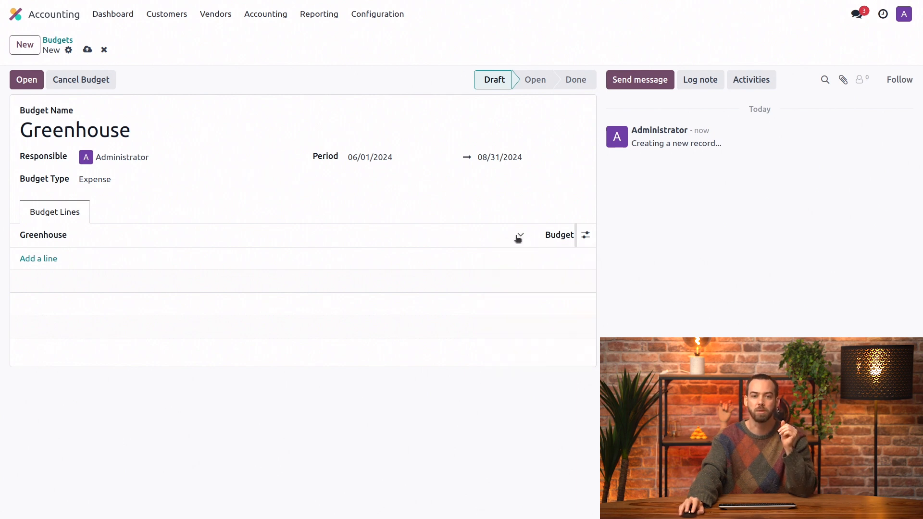
left_click_drag(525, 236, 325, 236)
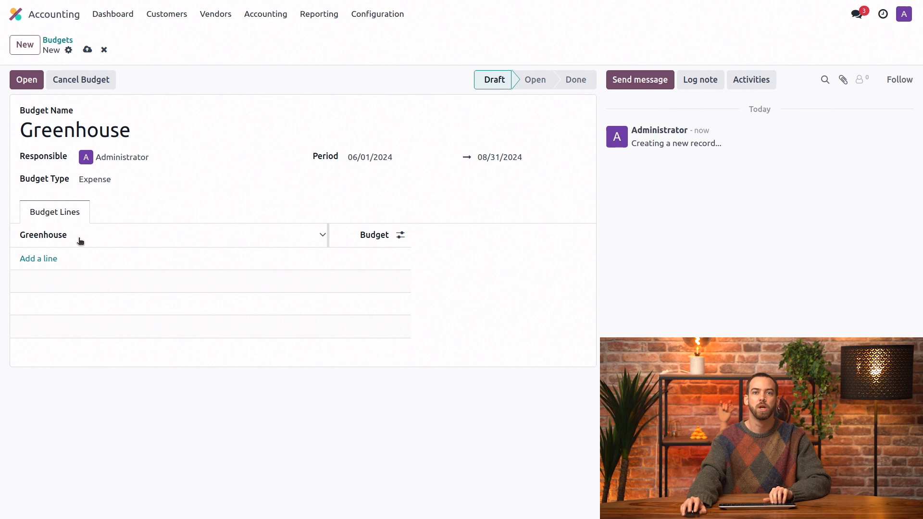
- Add a budget line for Architecture & Permit fees with a budget of 5,000 €
left_click(47, 260)
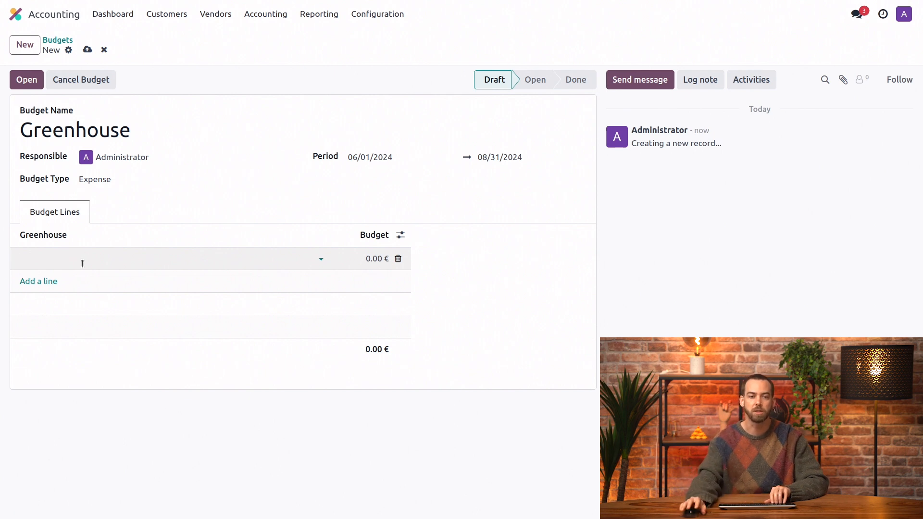
left_click(58, 258)
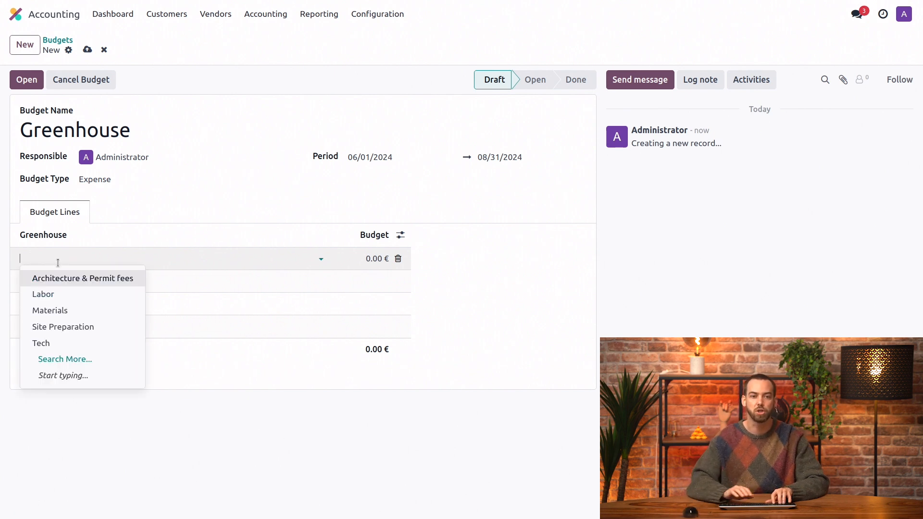
left_click(60, 279)
key("Tab")
type("5000")
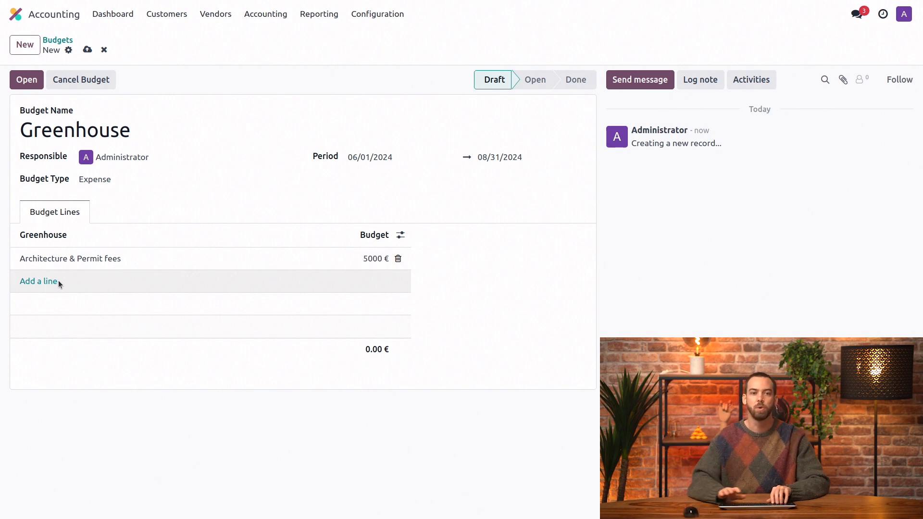
- Add a Labor budget line with a budget of 10,000 €
left_click(58, 281)
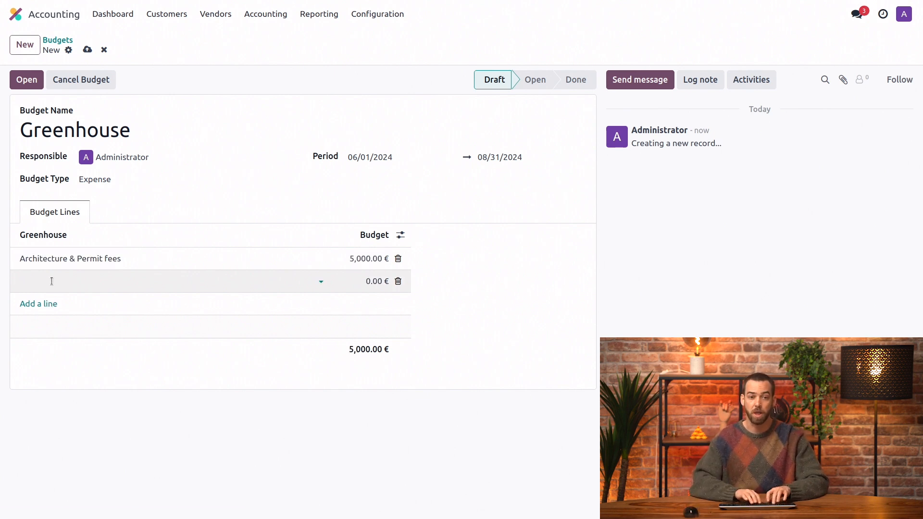
type("labor")
key("Return")
key("Tab")
type("10")
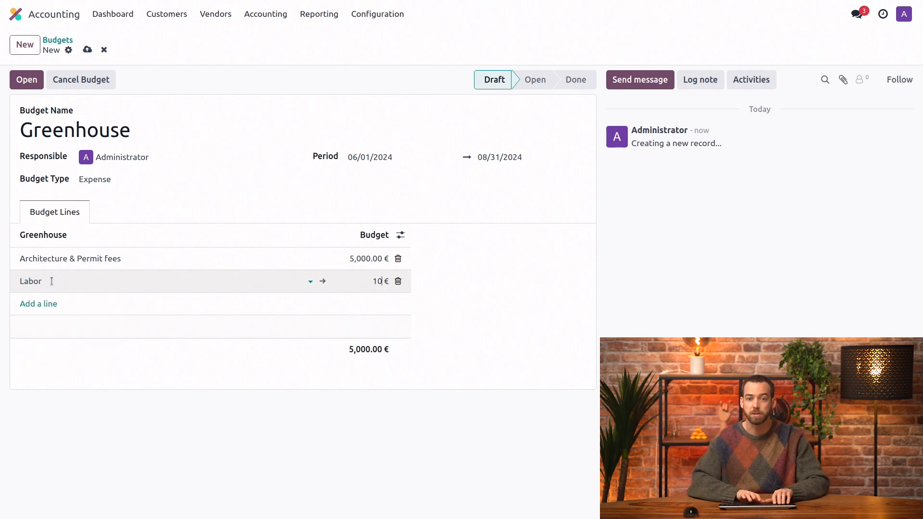
type(",000")
- Add a Materials budget line with a budget of 25,000 €
left_click(47, 303)
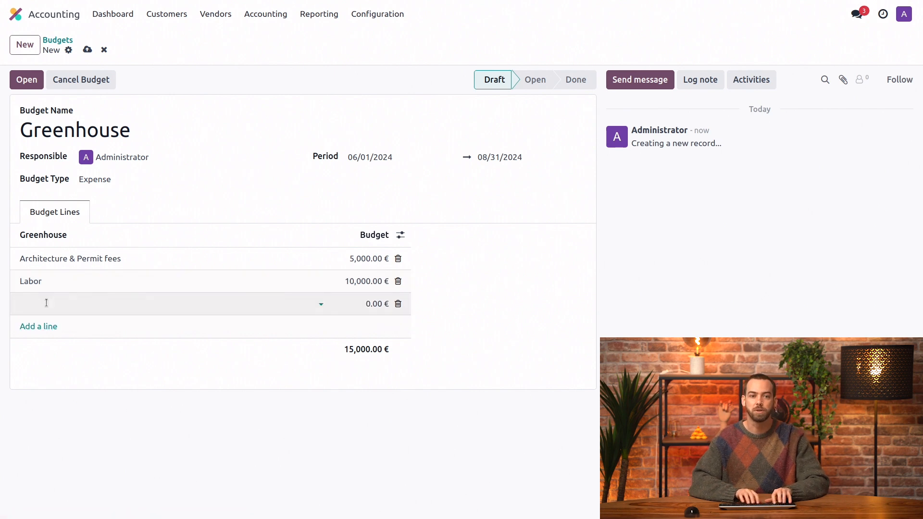
type("materials")
key("Return")
key("Tab")
type("2")
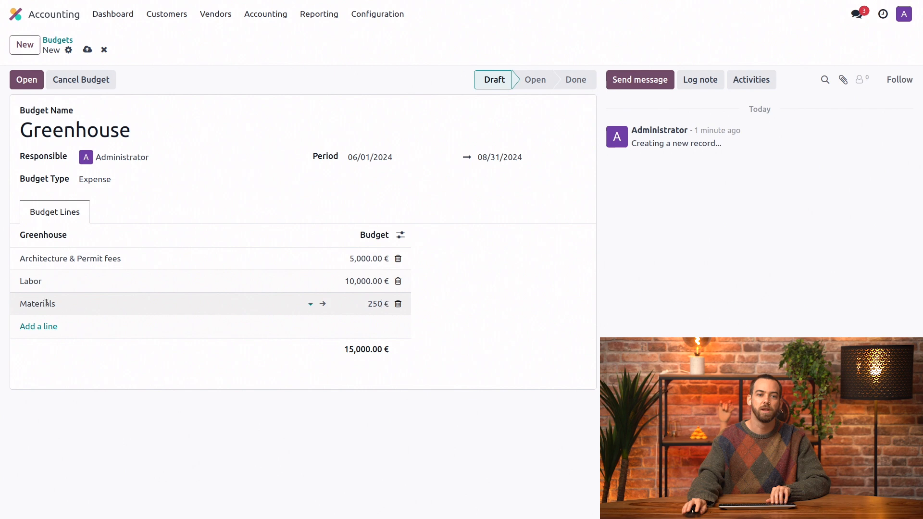
type("5,000")
- Add a Site Preparation budget line with a budget of 6,500 €
left_click(45, 327)
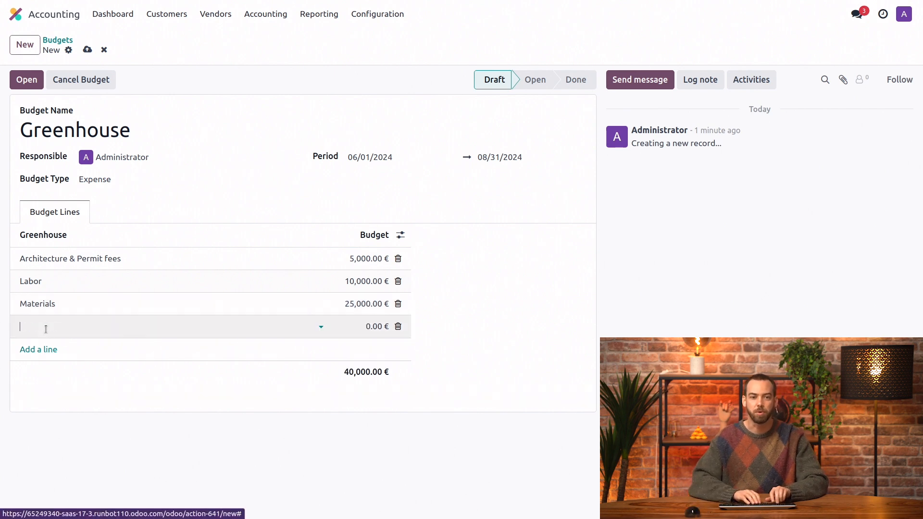
type("site pre")
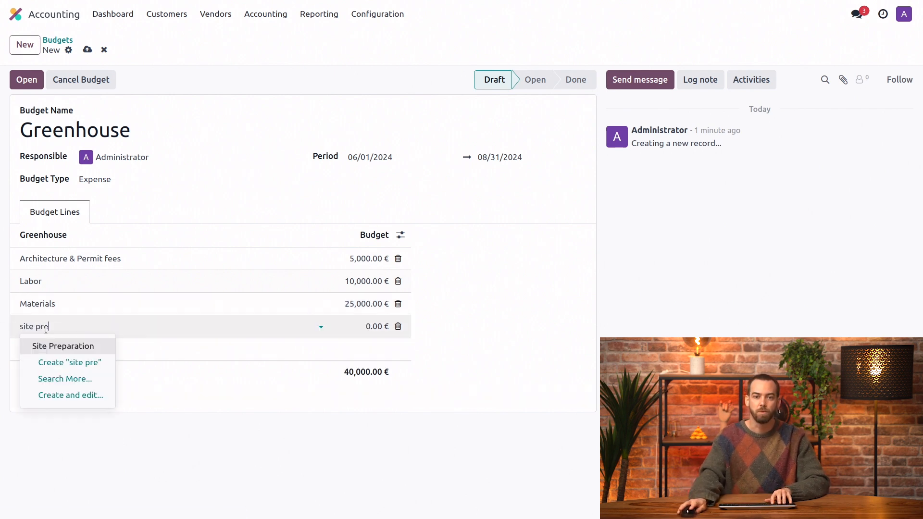
left_click(56, 343)
key("Tab")
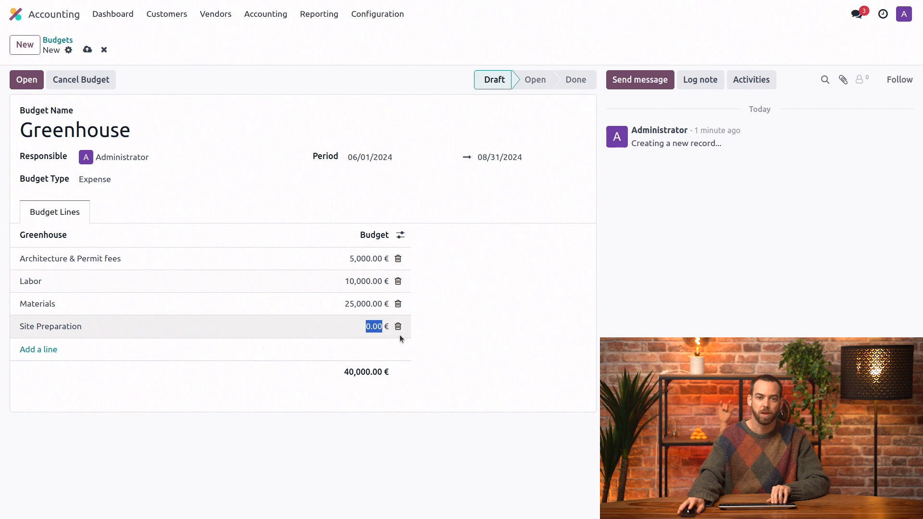
type("6500")
- Add a Tech budget line with a budget of 15,000 € and finish editing the lines
left_click(30, 350)
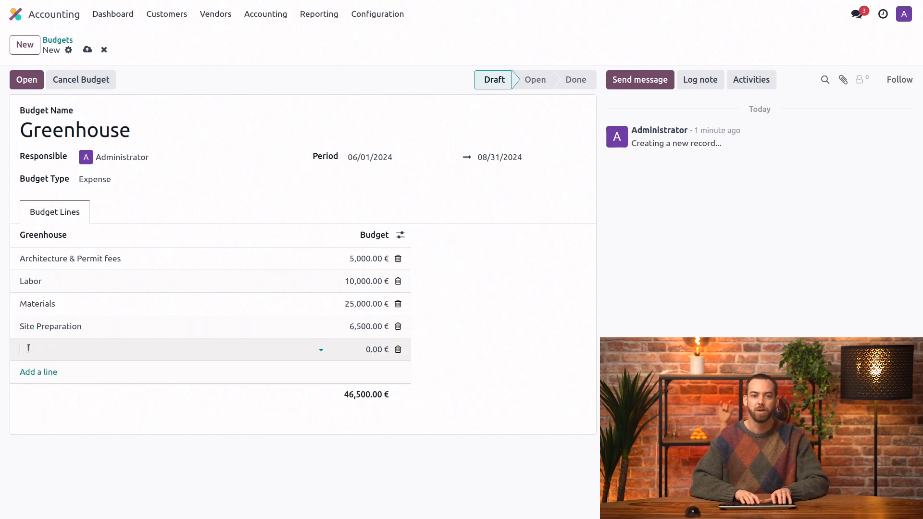
key("Return")
key("Tab")
type("15000")
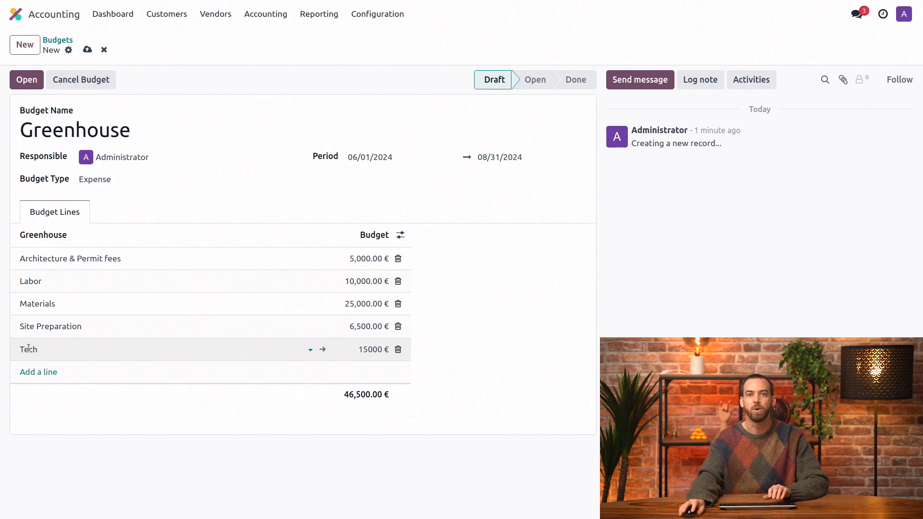
left_click(230, 145)
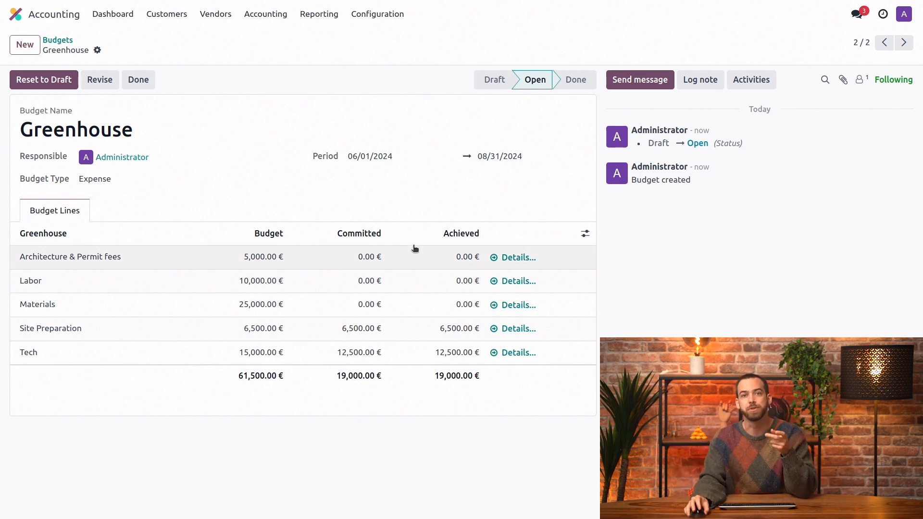
- Create a revision of the open Greenhouse budget
left_click(95, 82)
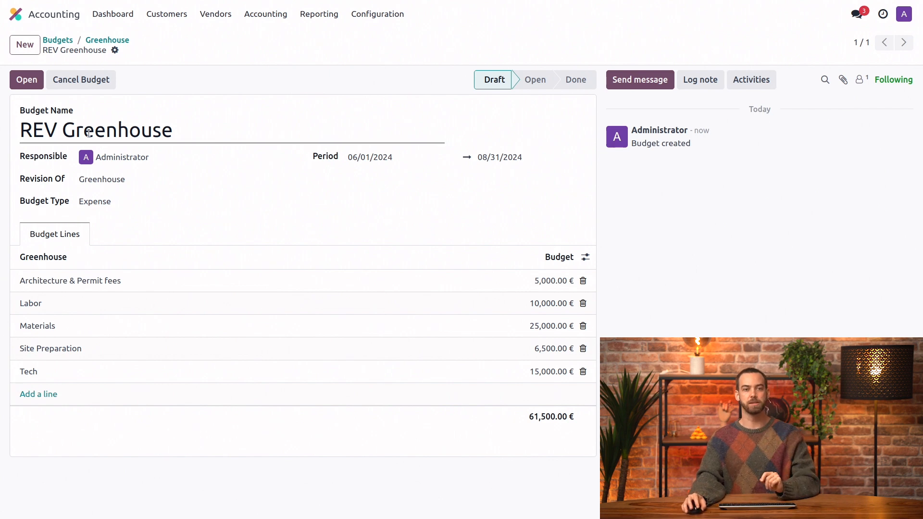
double_click(41, 137)
left_click(42, 136)
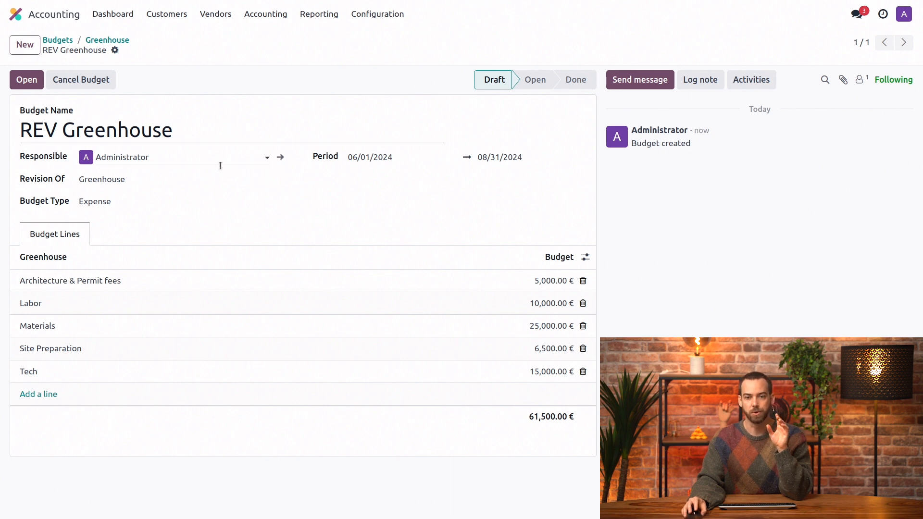
- Set the revision's Materials budget to 15,000 € and open the revised budget
left_click(536, 331)
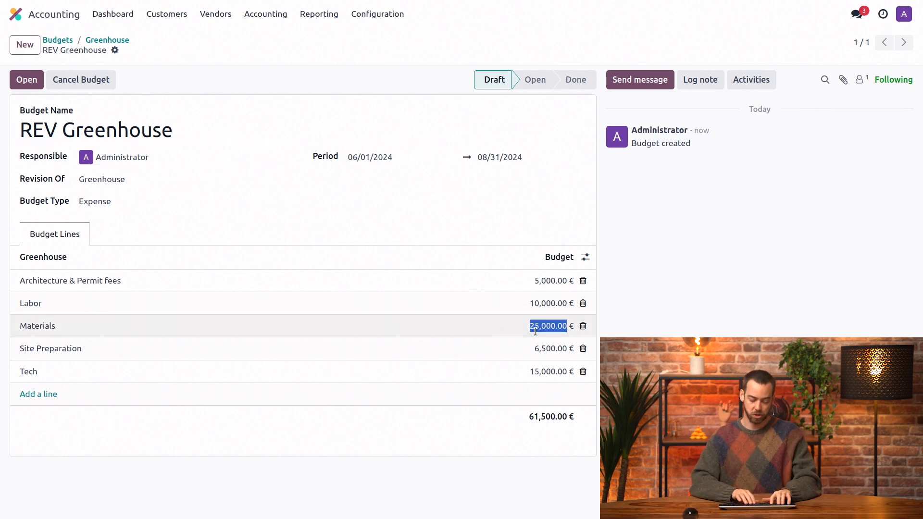
type("15000")
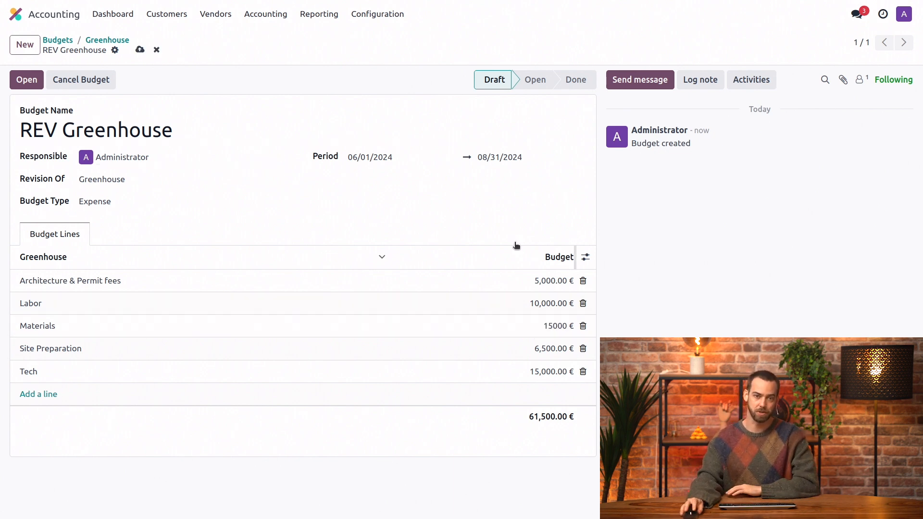
left_click(494, 189)
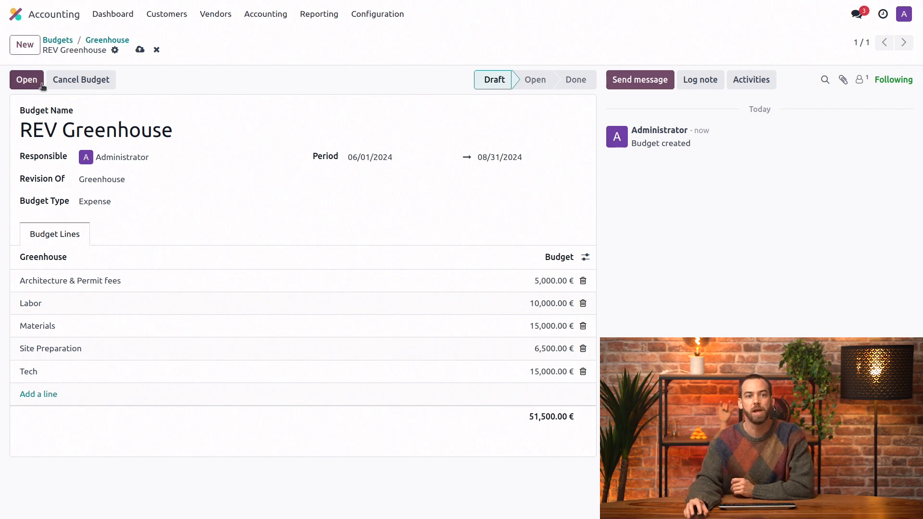
left_click(28, 79)
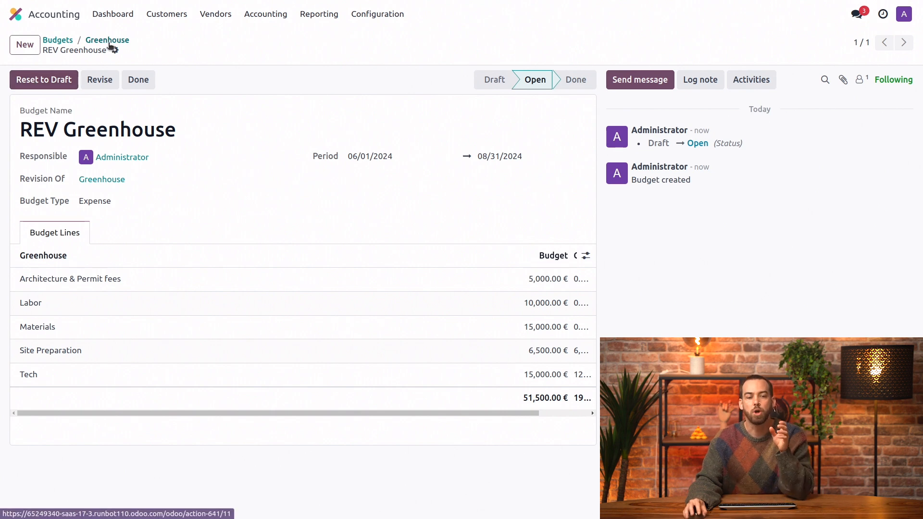
- View the original Greenhouse budget from the budgets list, and return to the REV Greenhouse budget
left_click(52, 42)
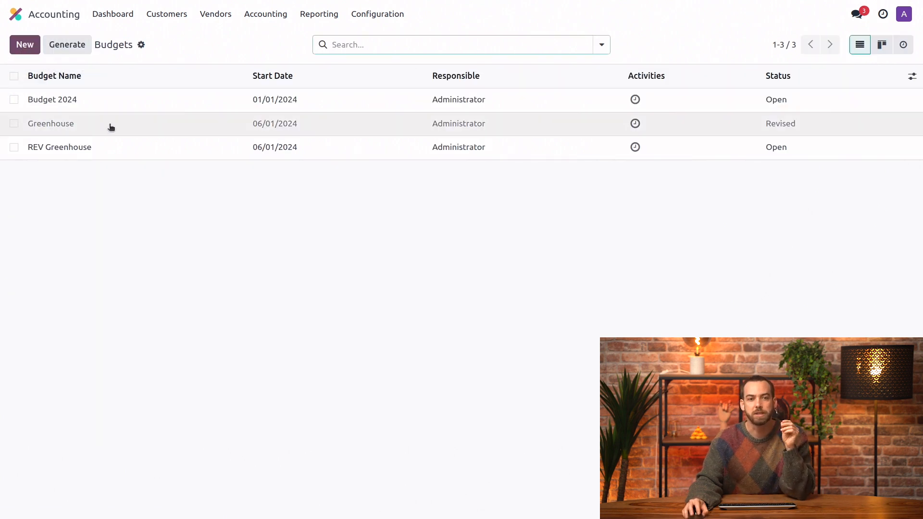
left_click(109, 124)
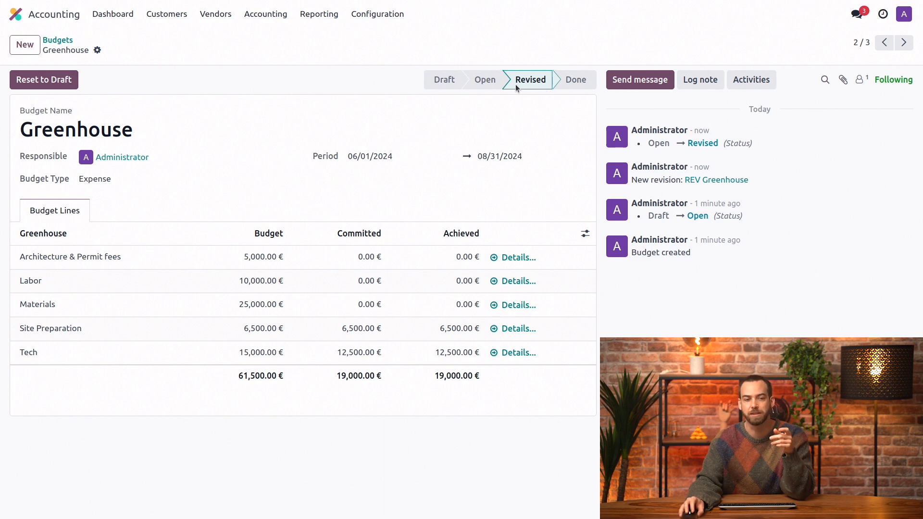
left_click(904, 42)
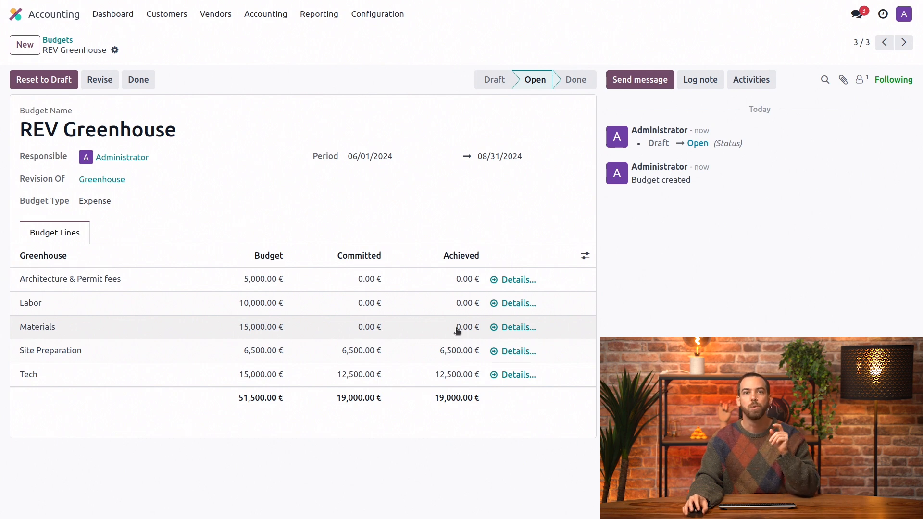
- Show the Theoritical column in the REV Greenhouse budget lines
left_click(583, 259)
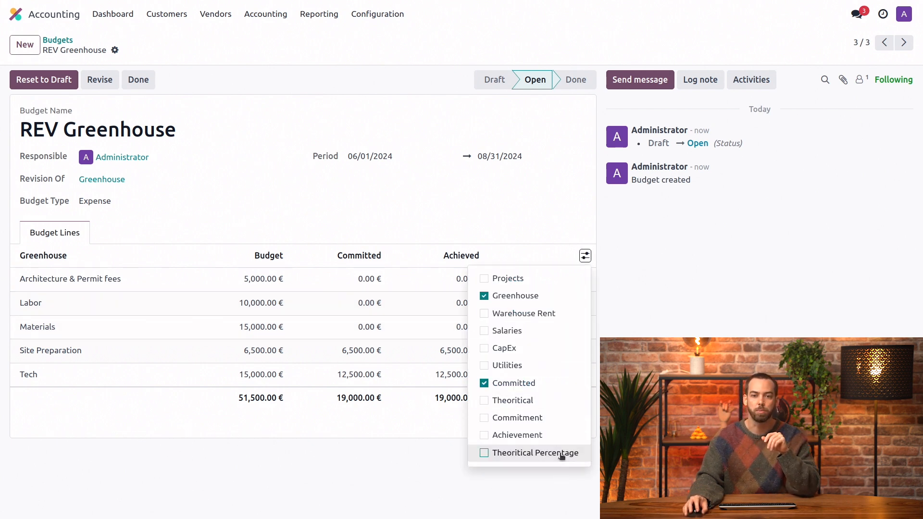
left_click(544, 404)
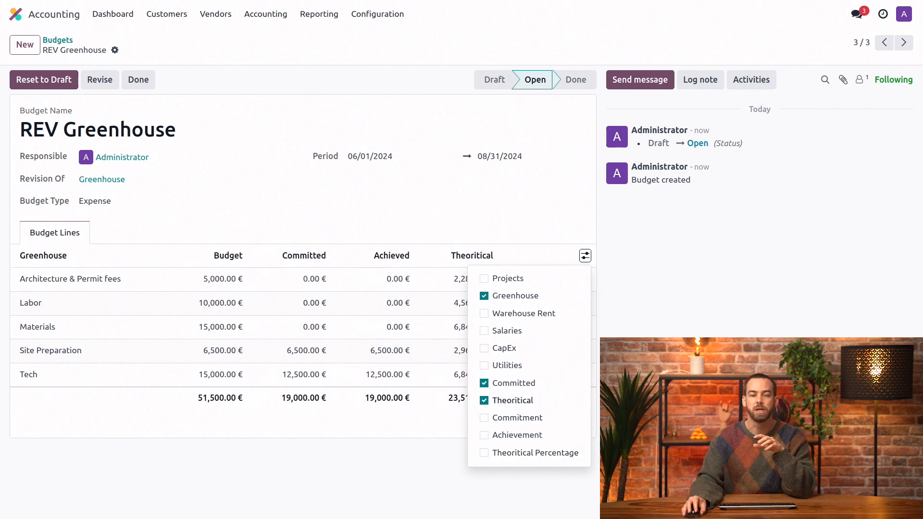
left_click(433, 206)
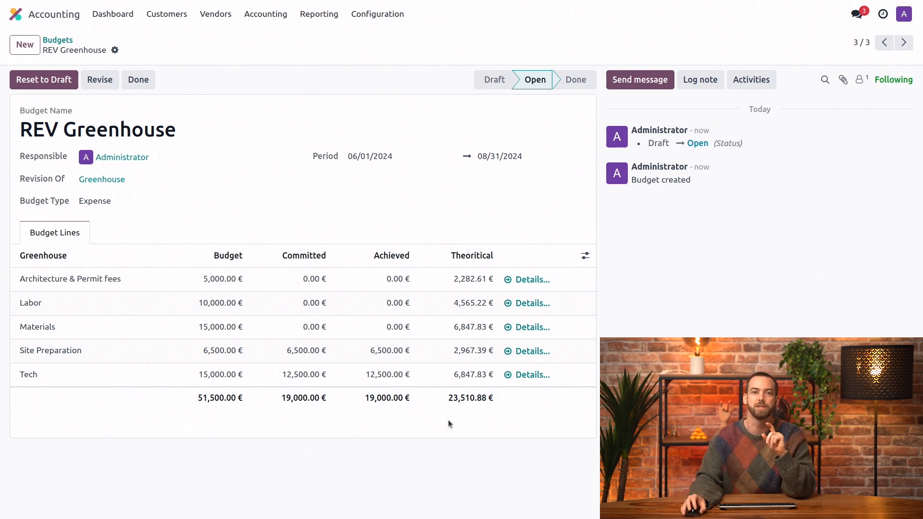
- Switch to the Purchase app and create a request for quotation with Greenhouse Experts as the vendor
left_click(51, 19)
left_click(584, 166)
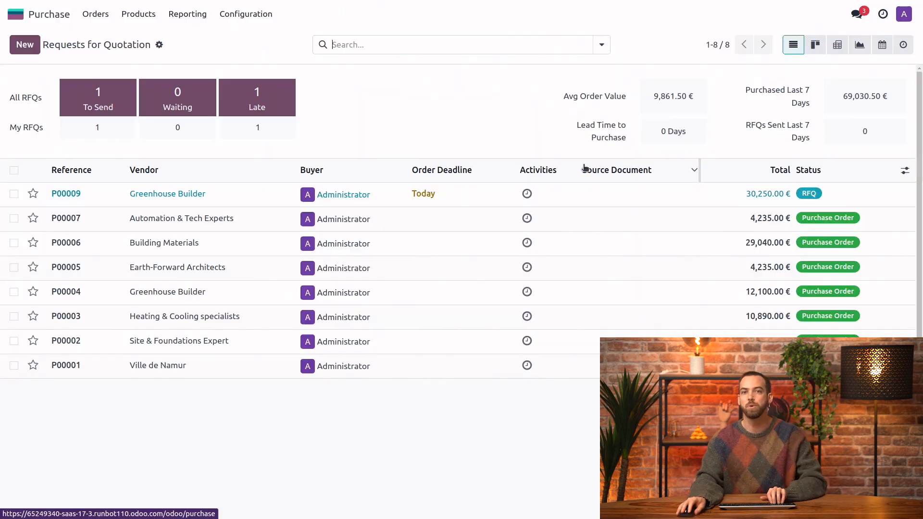
left_click(26, 45)
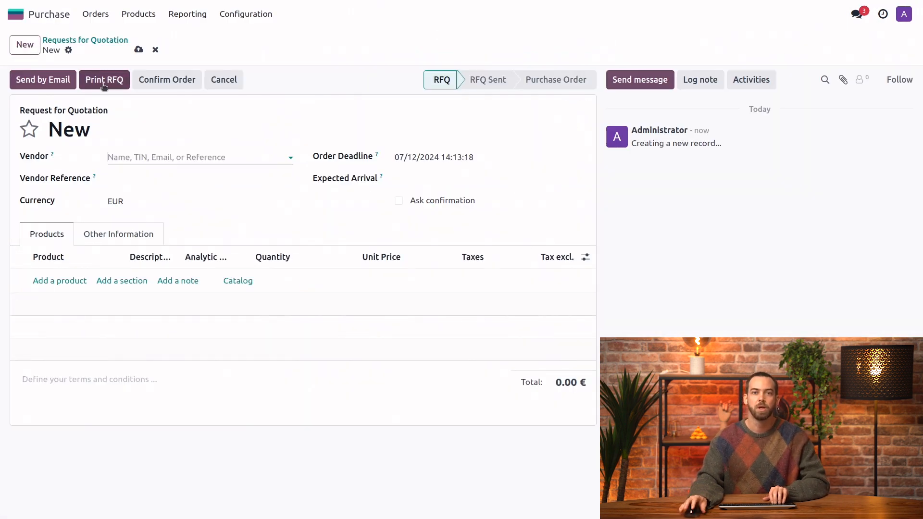
type("gre")
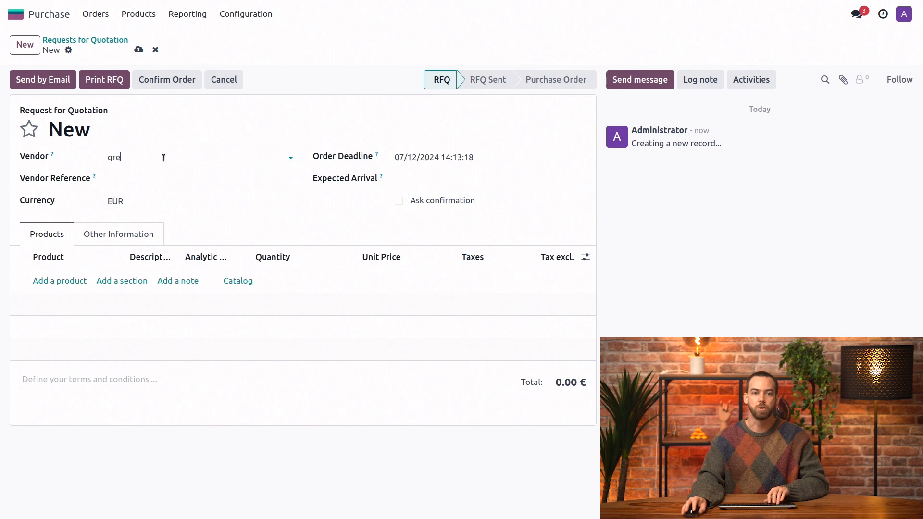
left_click(181, 177)
- Add Greenhouse Construction Kit 1 to the request for quotation and assign its line to the Materials analytic account
left_click(76, 289)
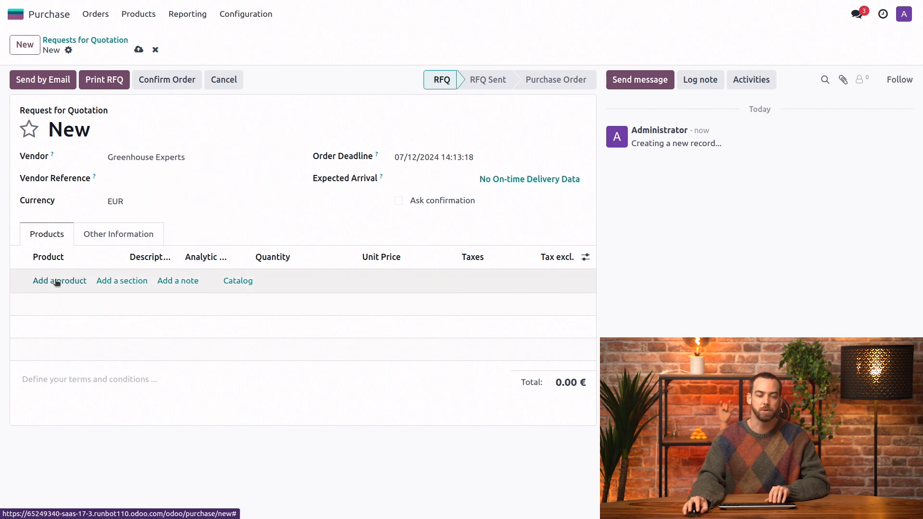
type("gree")
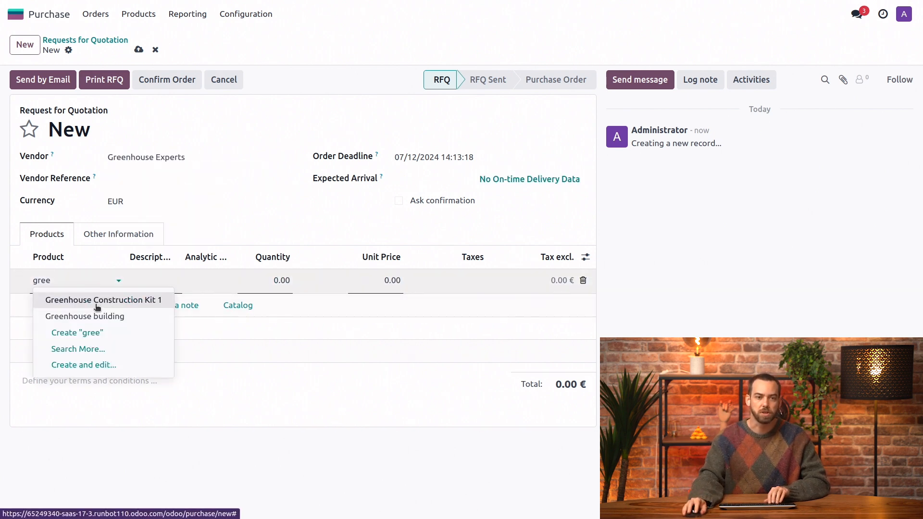
left_click(95, 301)
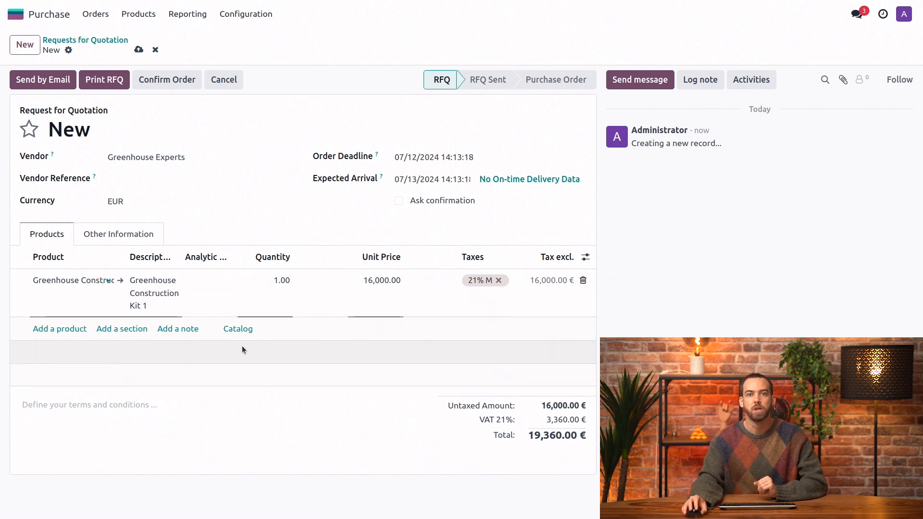
left_click(211, 291)
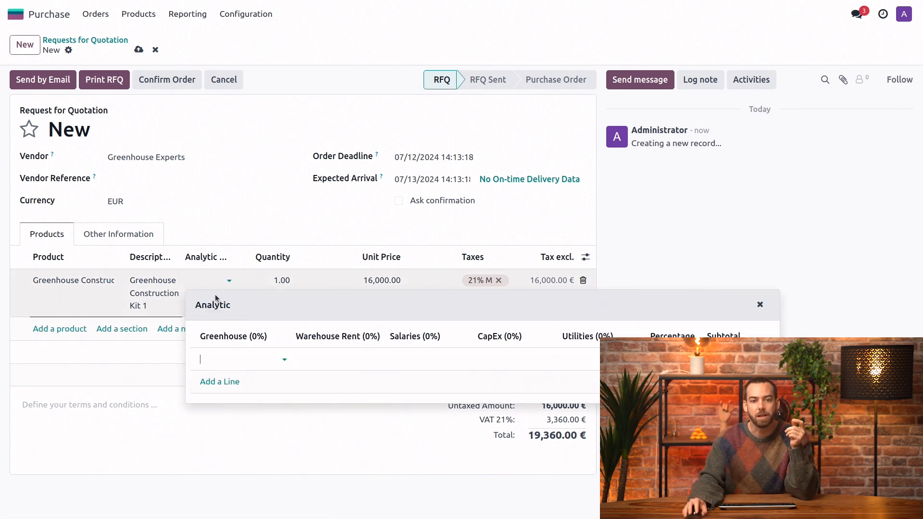
left_click(241, 358)
left_click(247, 412)
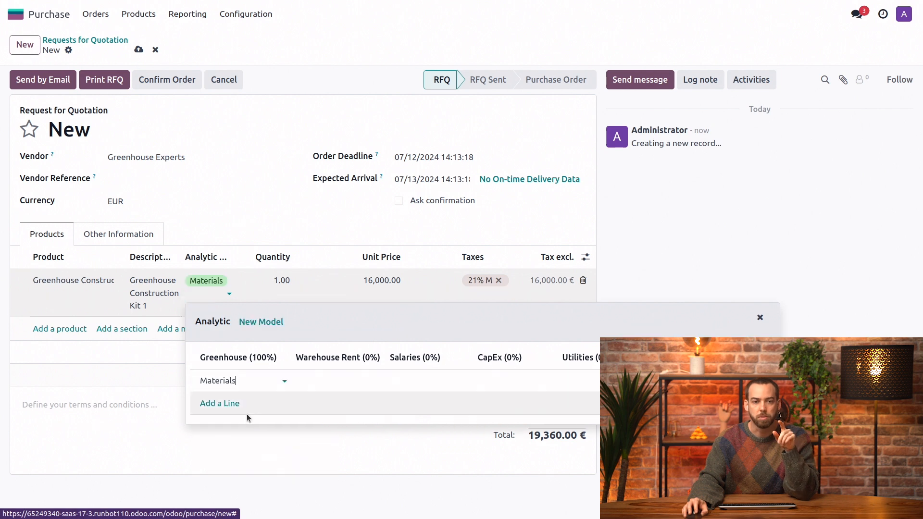
left_click(270, 223)
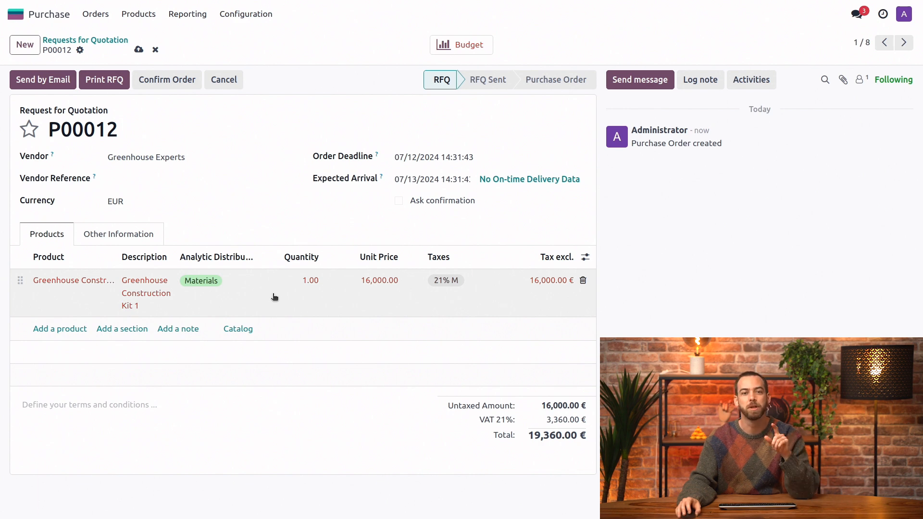
- Examine the vendor prices in the purchase details of Greenhouse Construction Kit 1, and return to the request for quotation
left_click(77, 300)
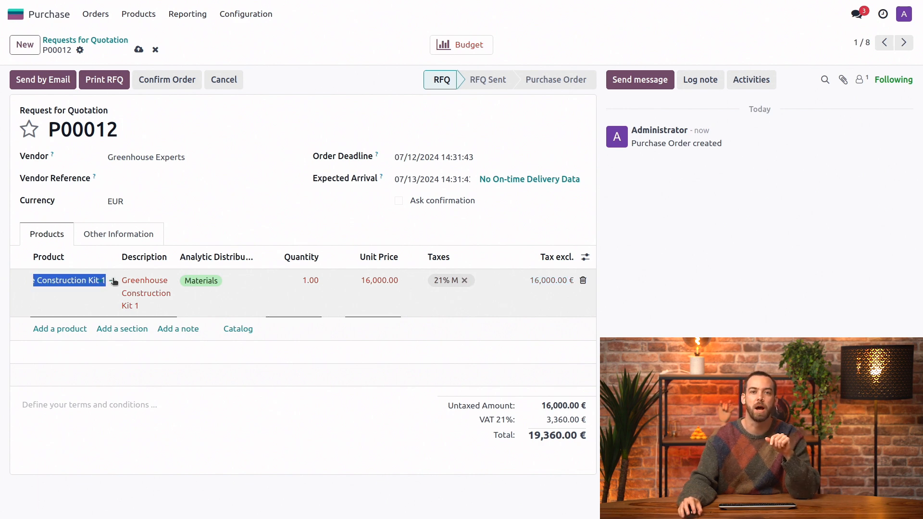
left_click(114, 281)
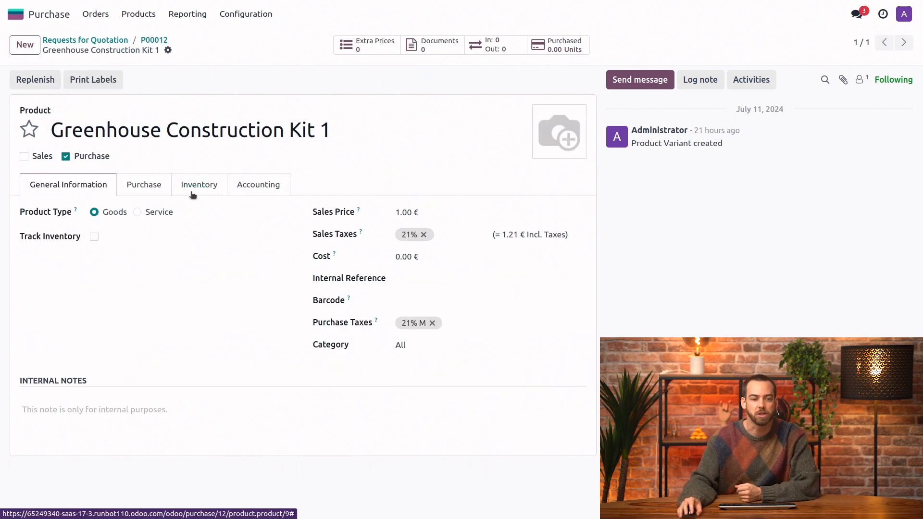
left_click(142, 188)
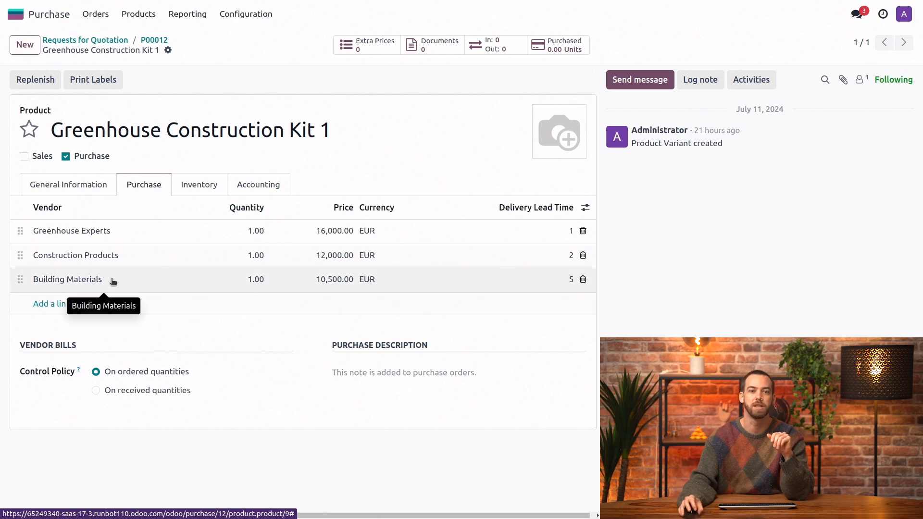
left_click(160, 40)
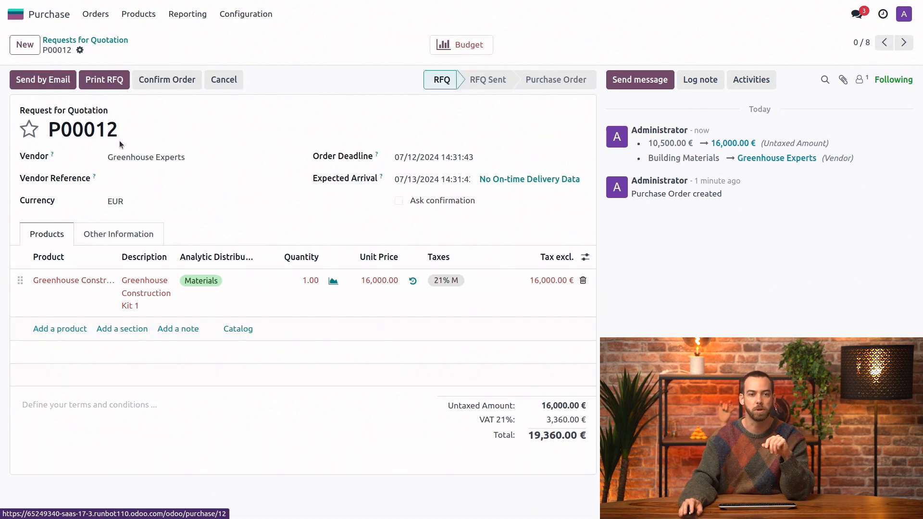
- Change the vendor of the request for quotation to Building Materials
left_click(204, 160)
type("build")
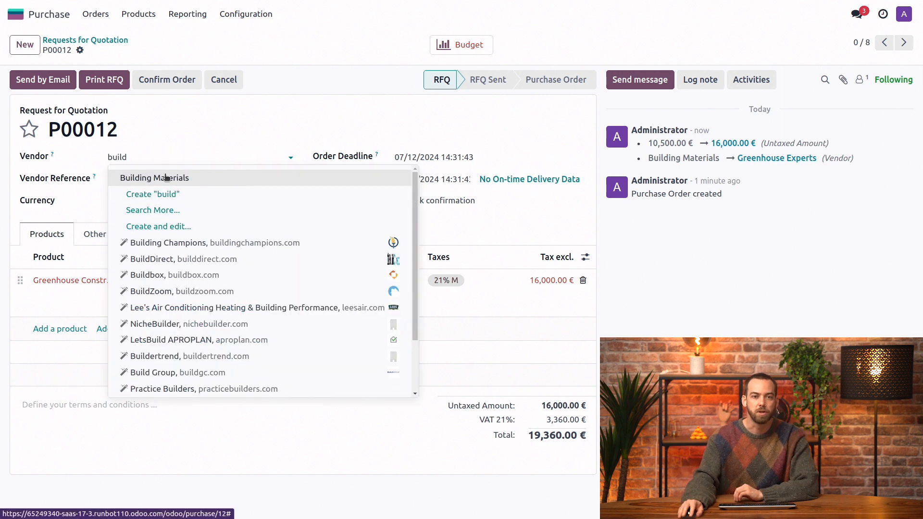
left_click(166, 178)
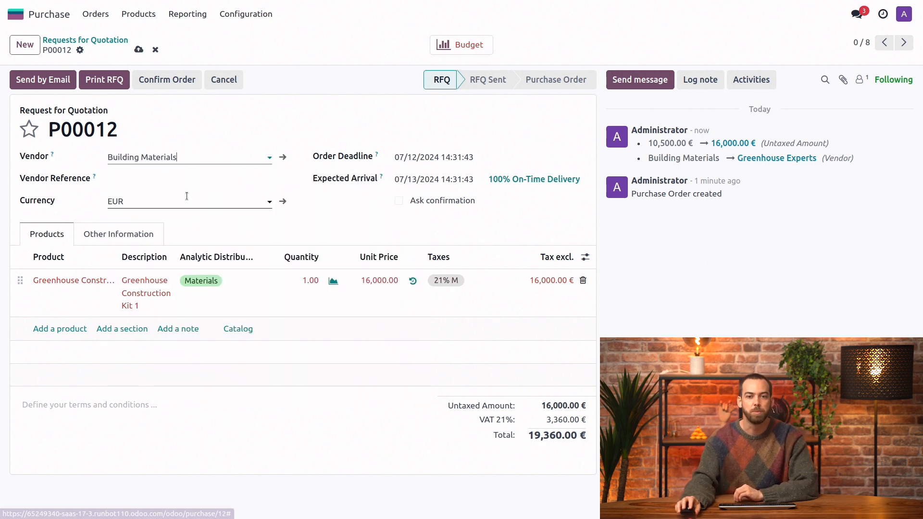
- Delete the existing product line and add Greenhouse Construction Kit 1 again to apply the new vendor's price
left_click(584, 280)
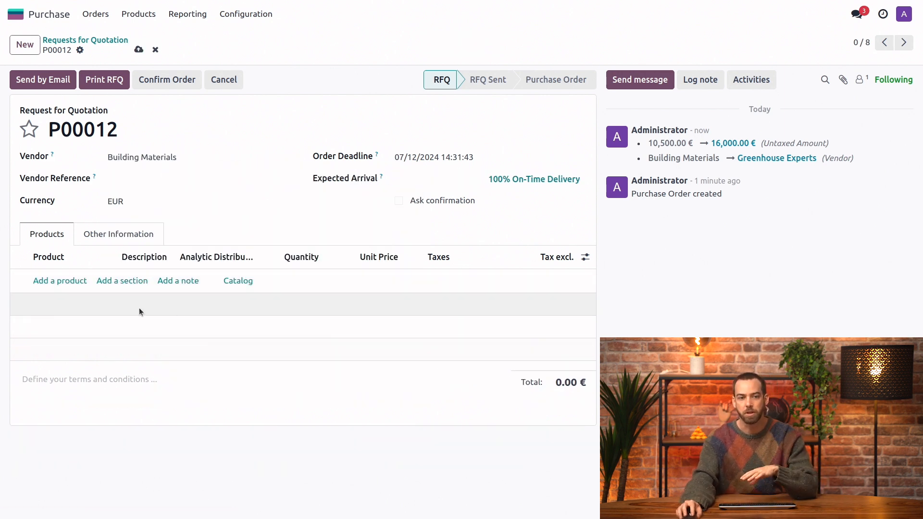
left_click(51, 281)
type("green")
left_click(95, 303)
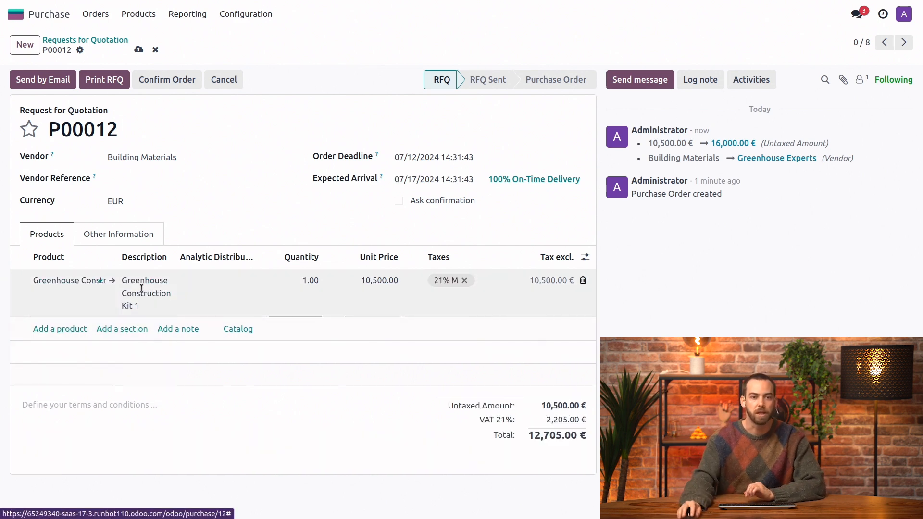
- Assign the Greenhouse Construction Kit 1 line to the Materials analytic account and confirm the order
left_click(211, 286)
left_click(223, 359)
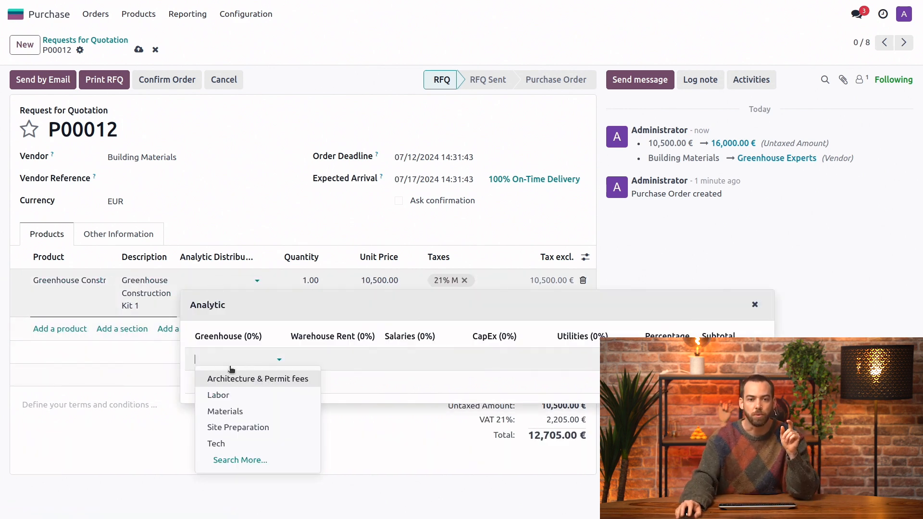
left_click(258, 410)
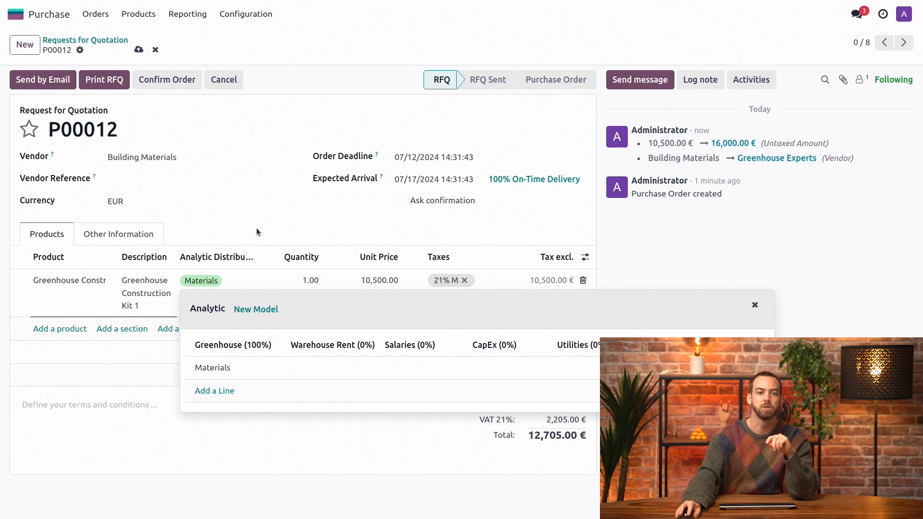
left_click(270, 220)
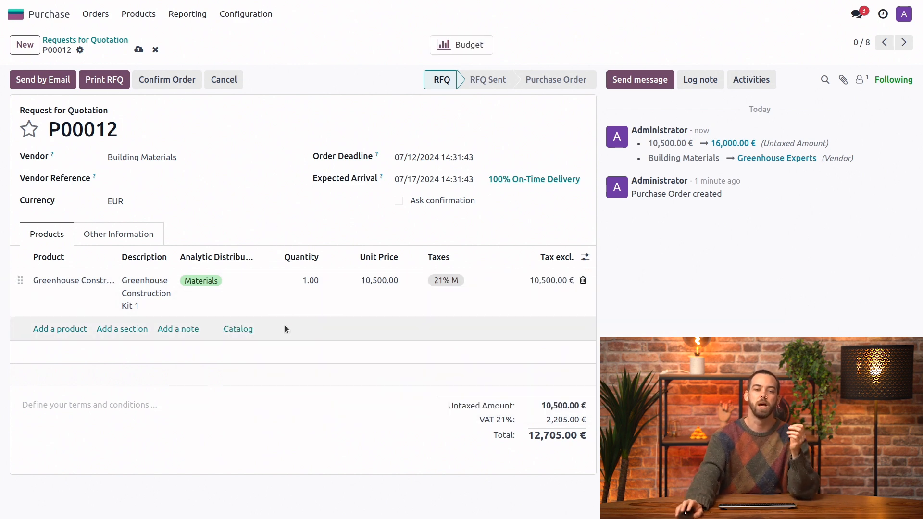
left_click(176, 82)
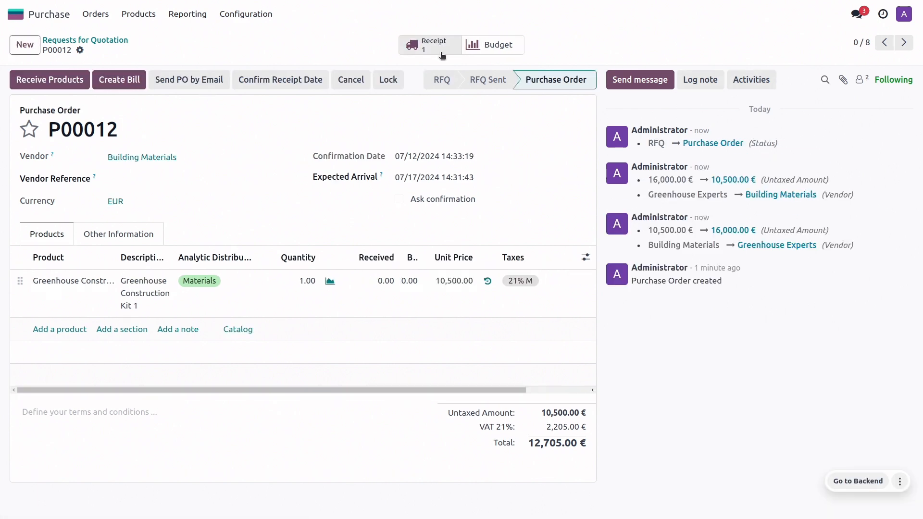
- Check the purchase order's budget report, and open the REV Greenhouse budget in the Accounting app to review its committed amounts
left_click(503, 46)
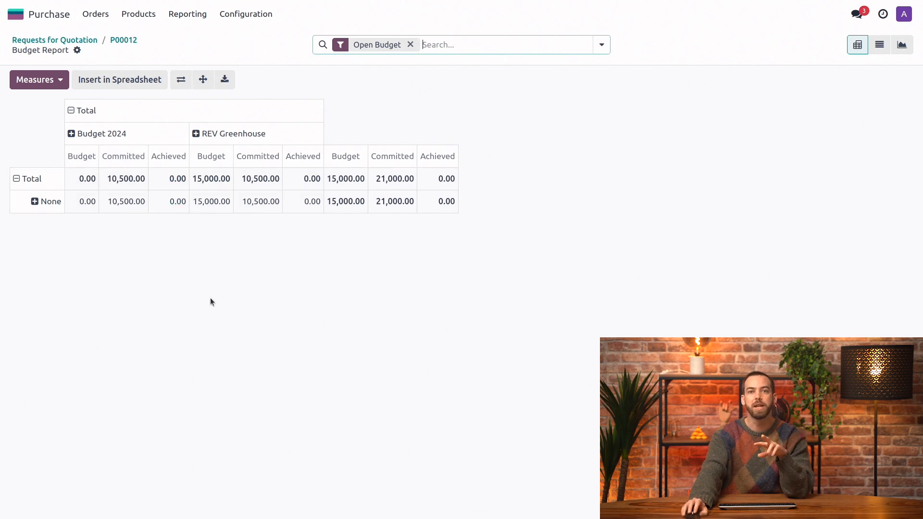
left_click(40, 18)
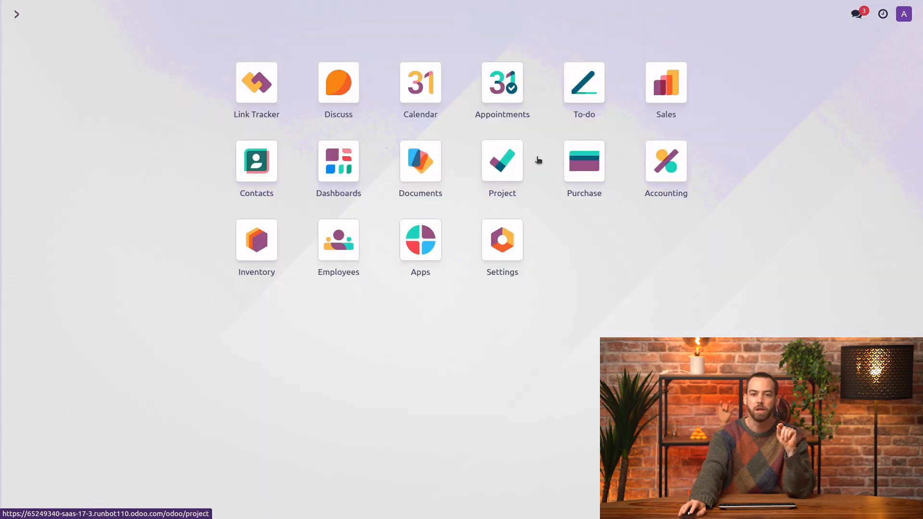
left_click(676, 176)
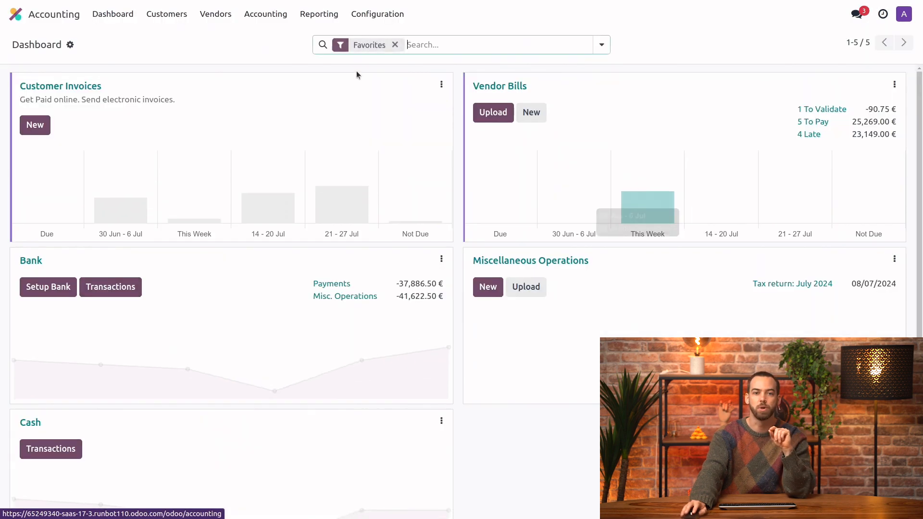
left_click(265, 13)
left_click(295, 142)
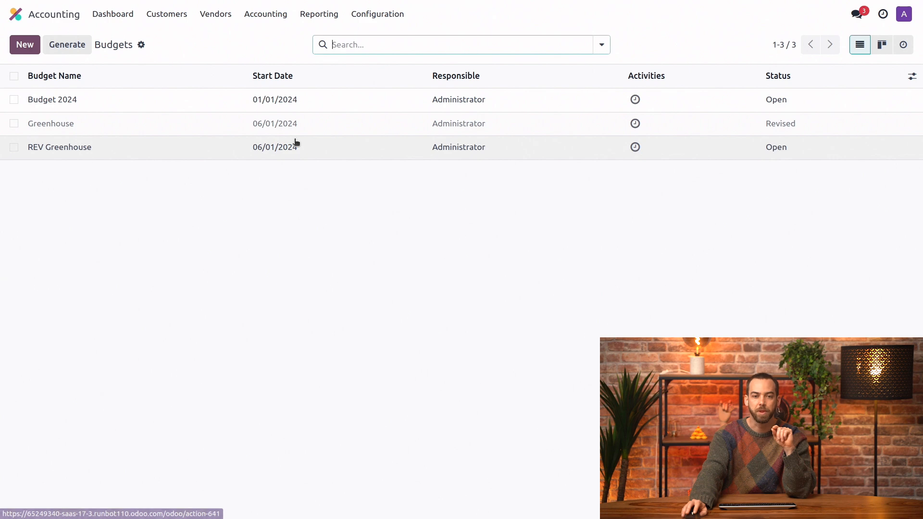
left_click(139, 151)
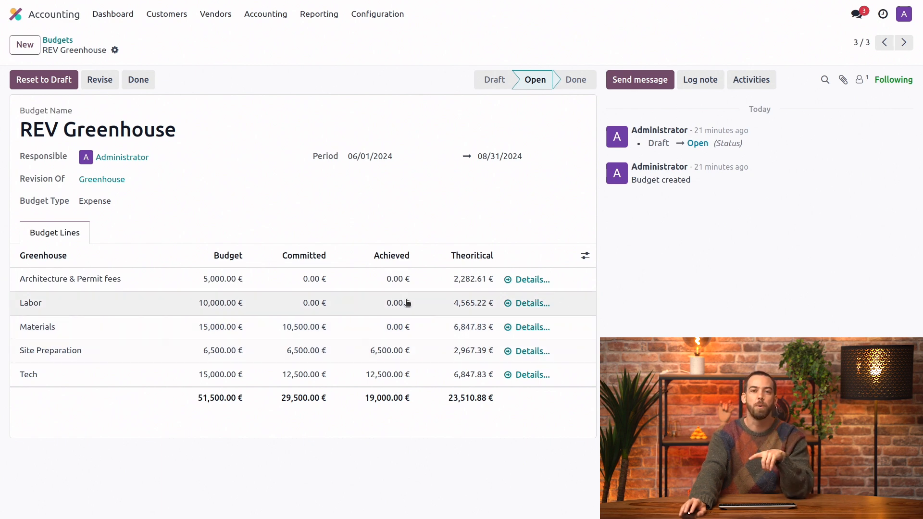
- Switch to the Purchase app and create a vendor bill from the newest Building Materials purchase order
left_click(59, 17)
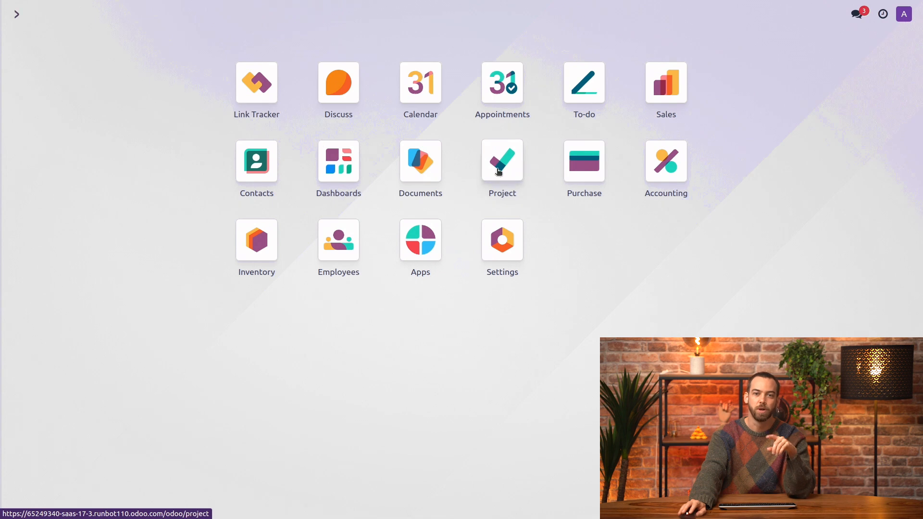
left_click(578, 161)
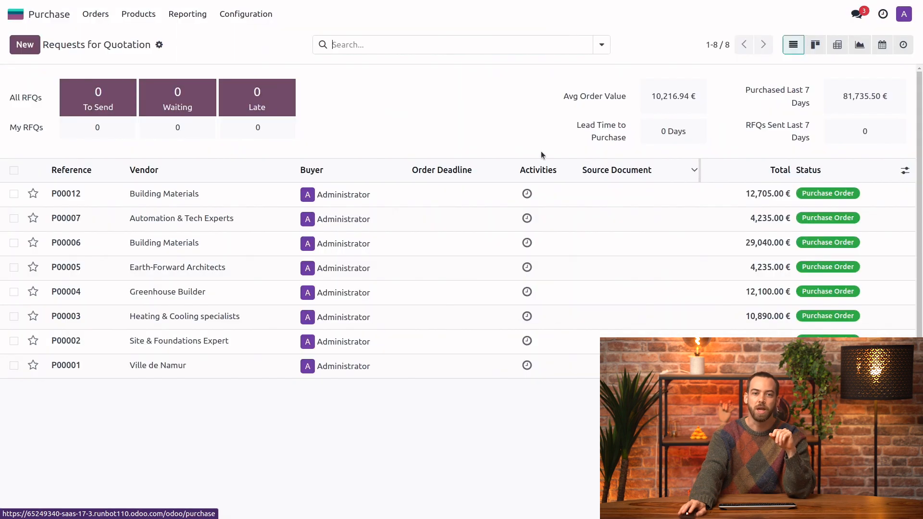
left_click(212, 194)
left_click(126, 79)
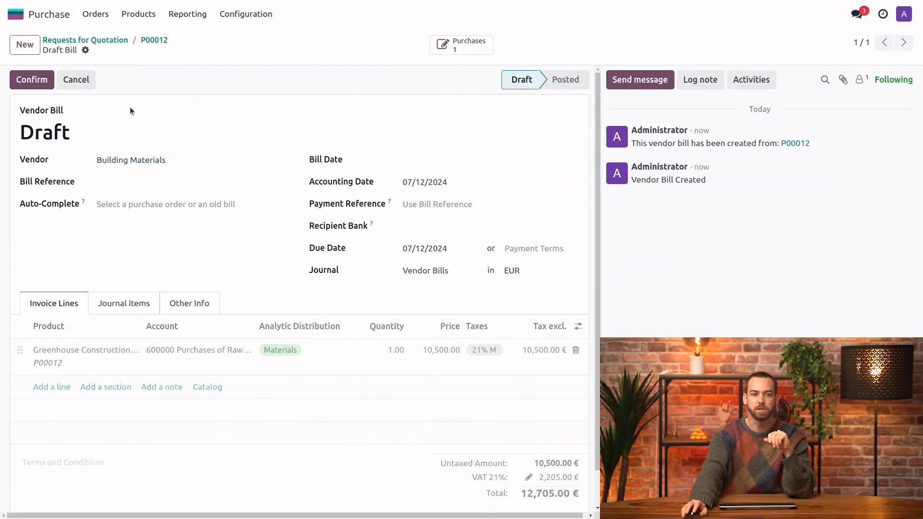
- Set the vendor bill's date to 07/12/2024 and confirm the bill
left_click(409, 160)
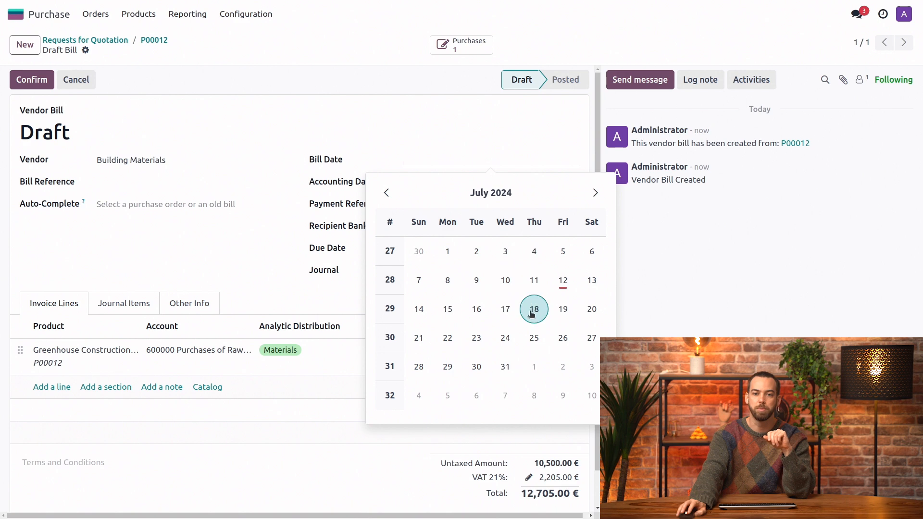
left_click(562, 279)
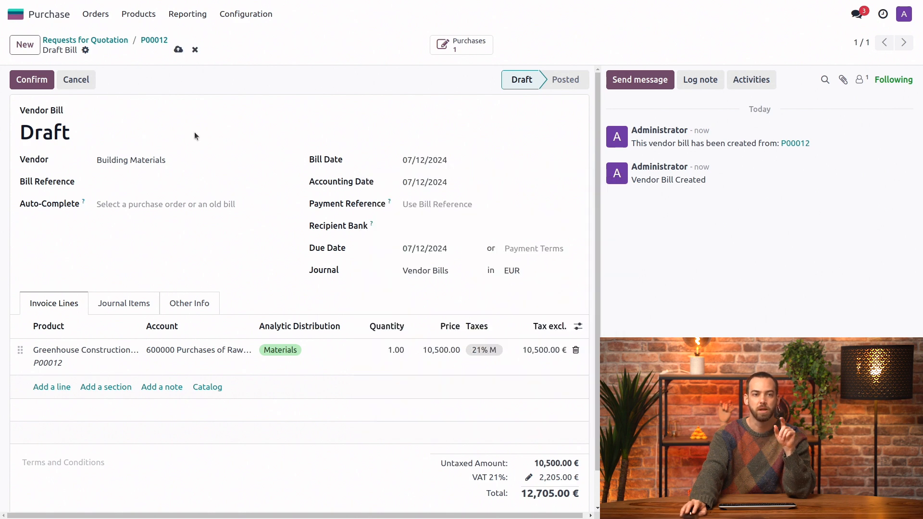
left_click(31, 85)
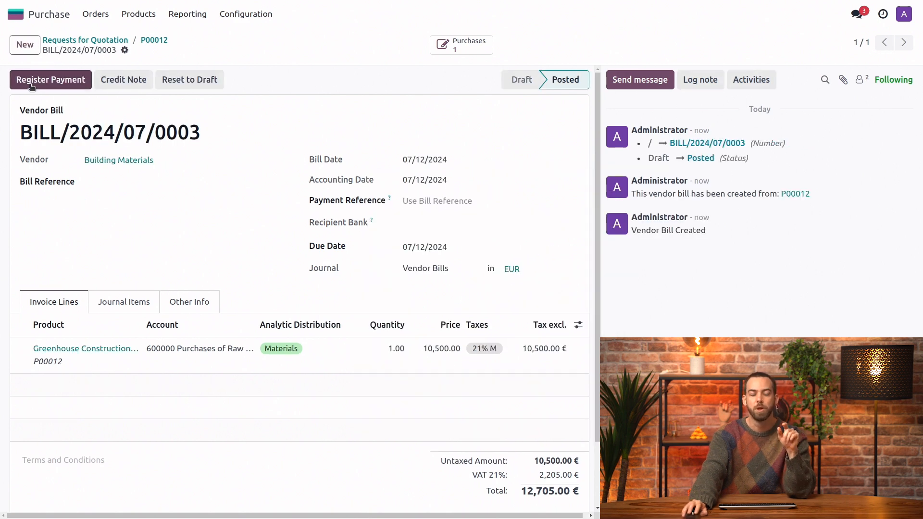
- Switch to the Accounting app, open the REV Greenhouse budget and drill into the Materials line's details down to its individual entries
left_click(26, 8)
left_click(683, 171)
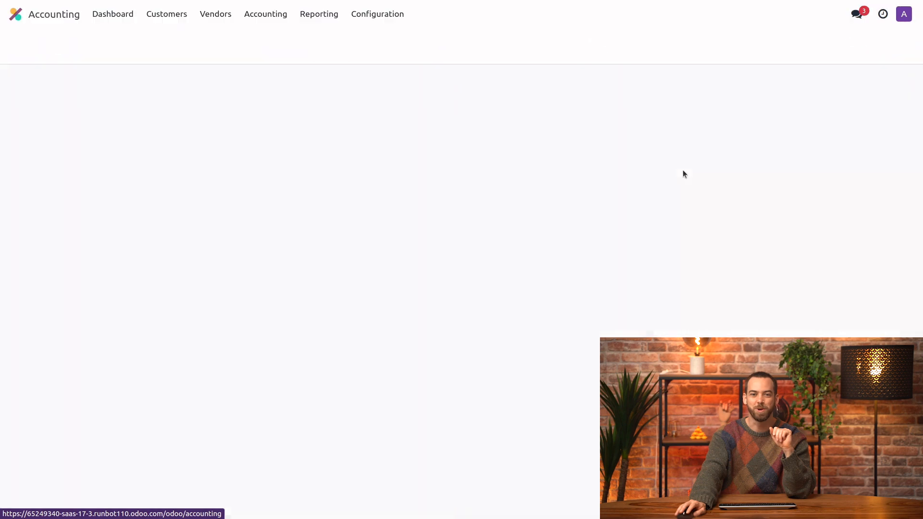
left_click(266, 16)
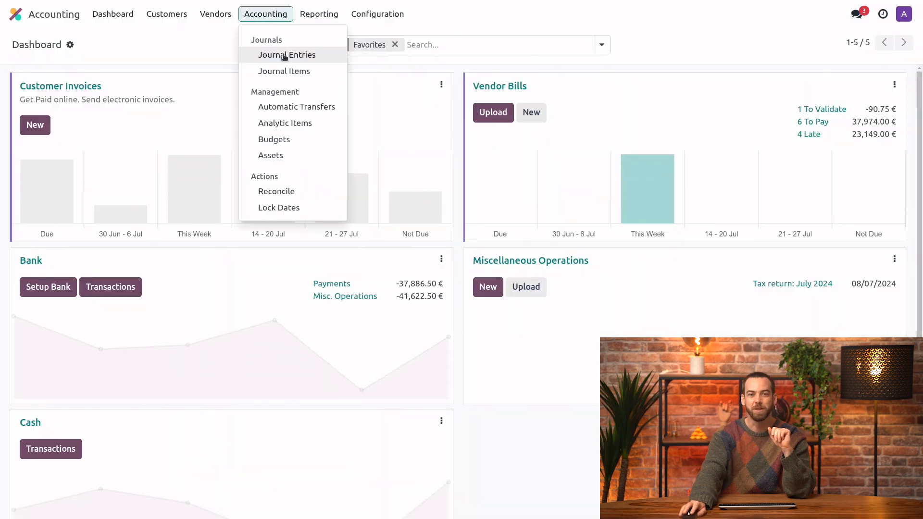
left_click(300, 144)
left_click(324, 146)
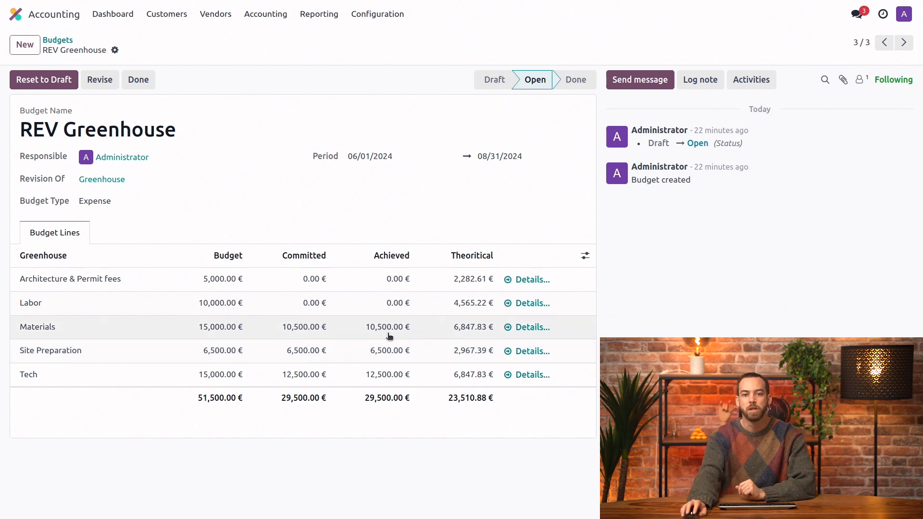
left_click(531, 328)
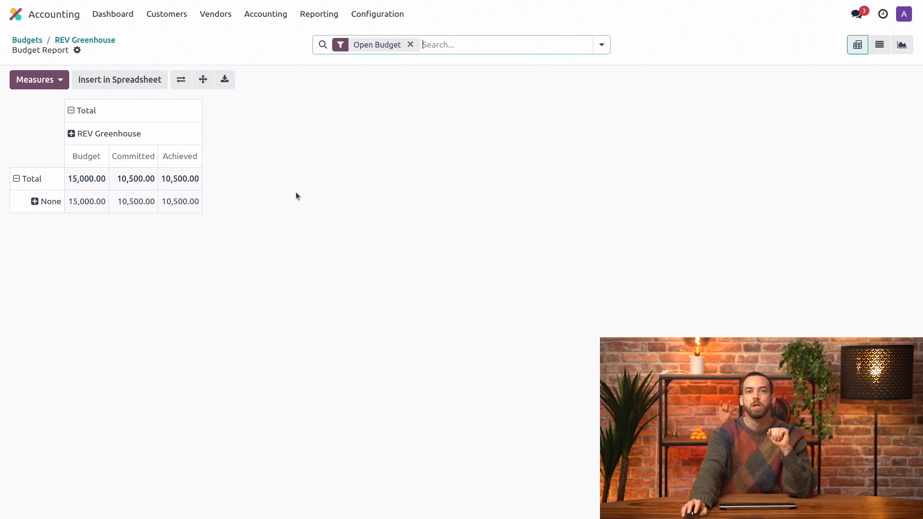
left_click(96, 181)
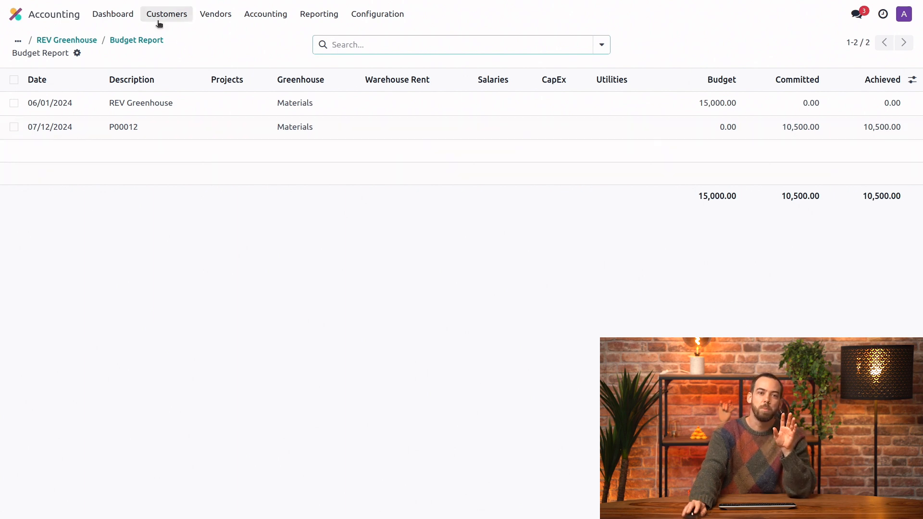
- Return to the budgets list, select Budget 2024 and generate monthly budgets from 01/01/2024 to 12/31/2024 for the Utilities analytic plan
left_click(18, 41)
left_click(42, 65)
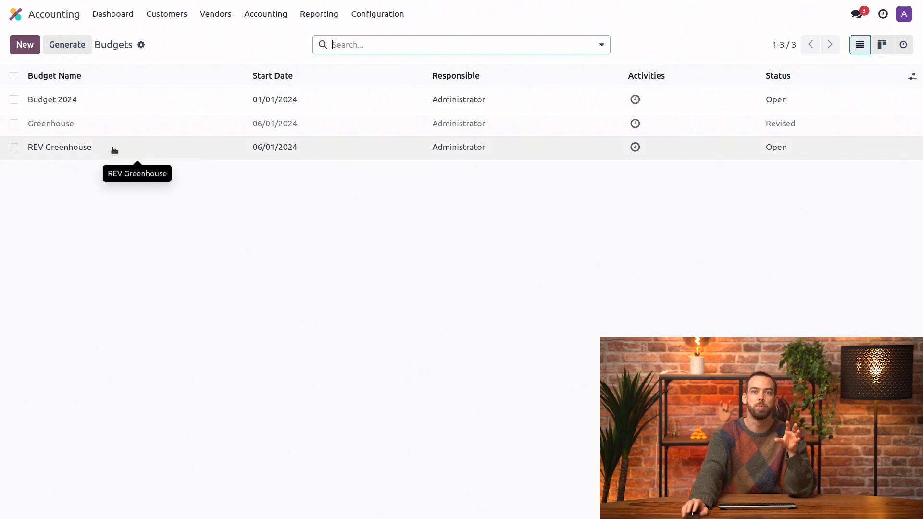
left_click(14, 99)
left_click(73, 52)
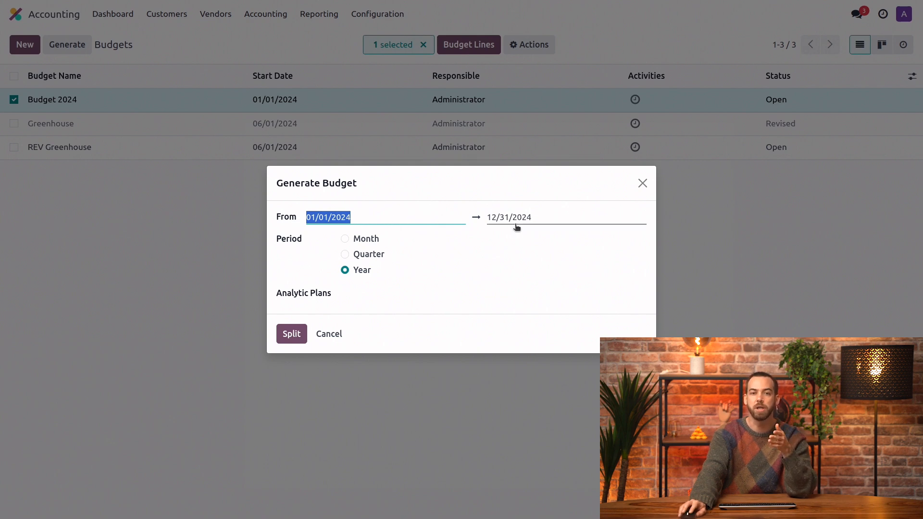
left_click(364, 242)
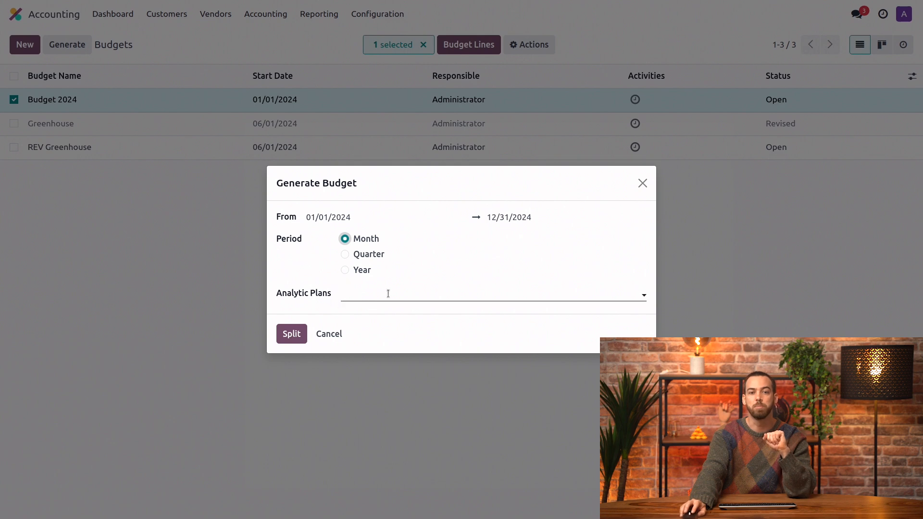
left_click(393, 291)
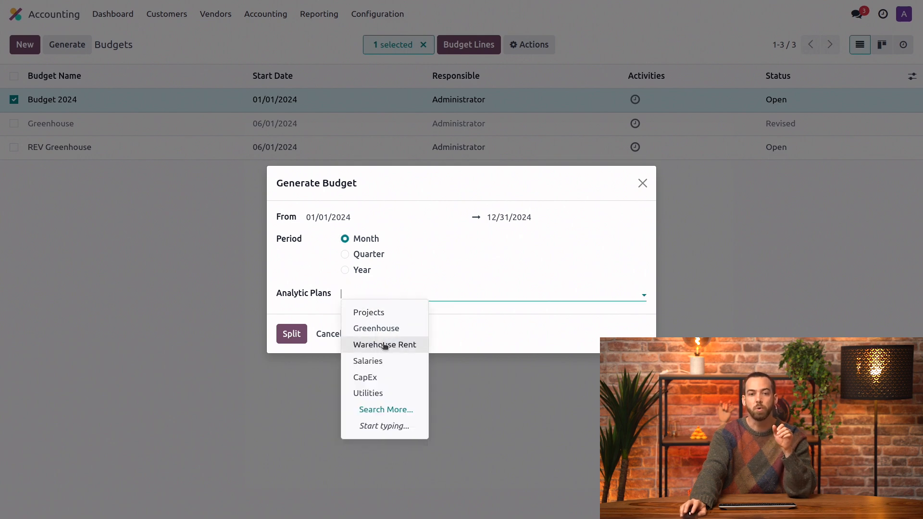
left_click(390, 394)
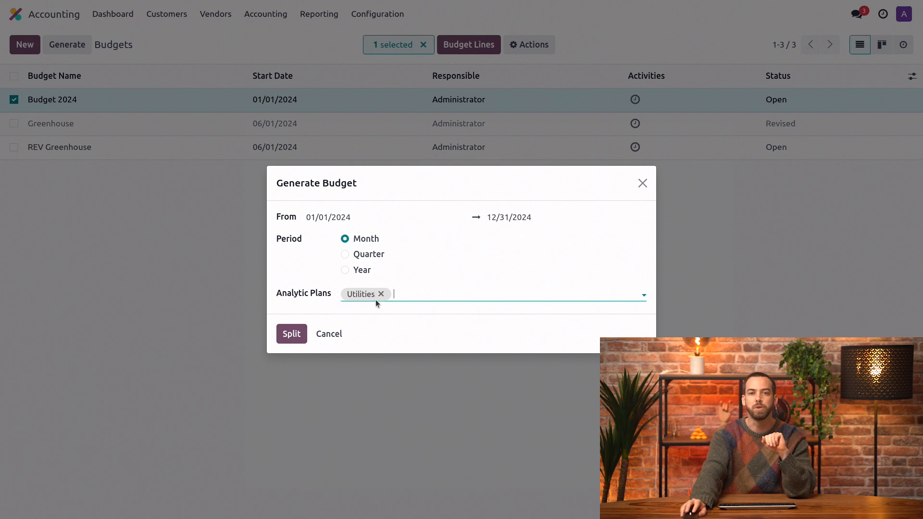
left_click(292, 334)
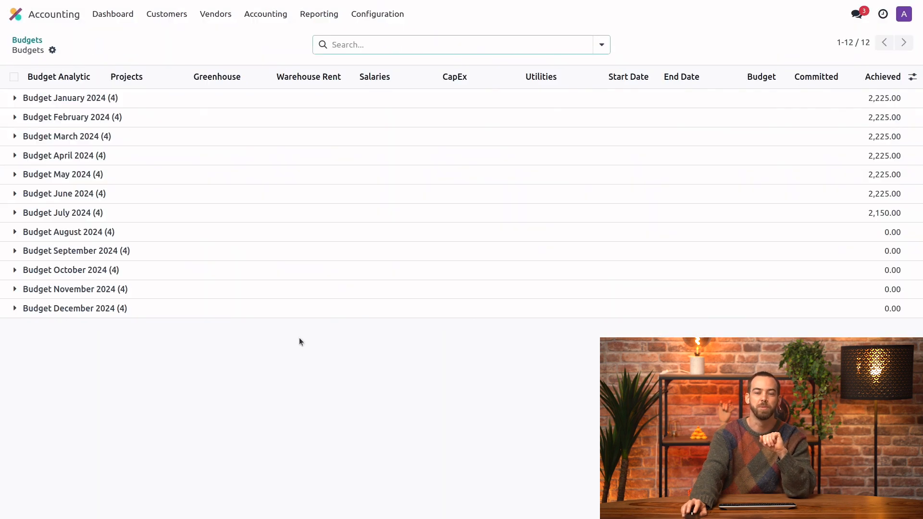
- Open the Budget January 2024 budget from the budgets list and show the Utilities column in its budget lines
left_click(27, 40)
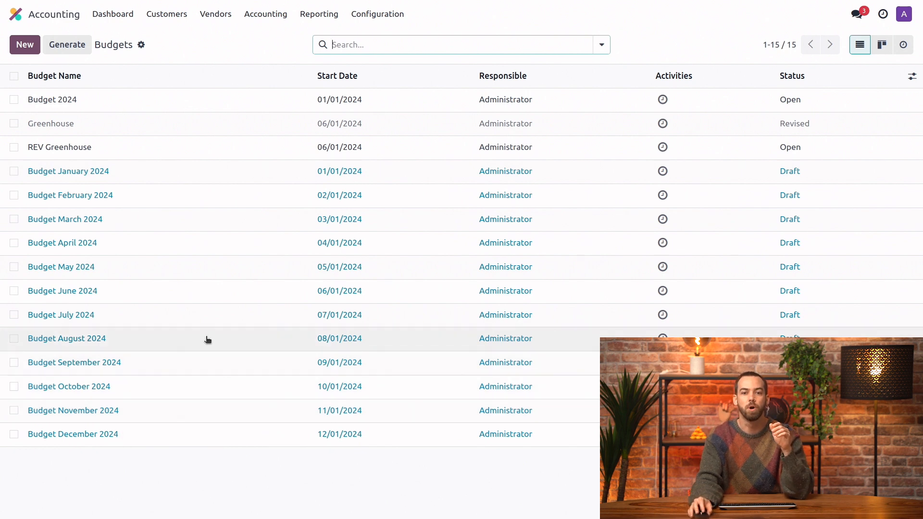
left_click(163, 176)
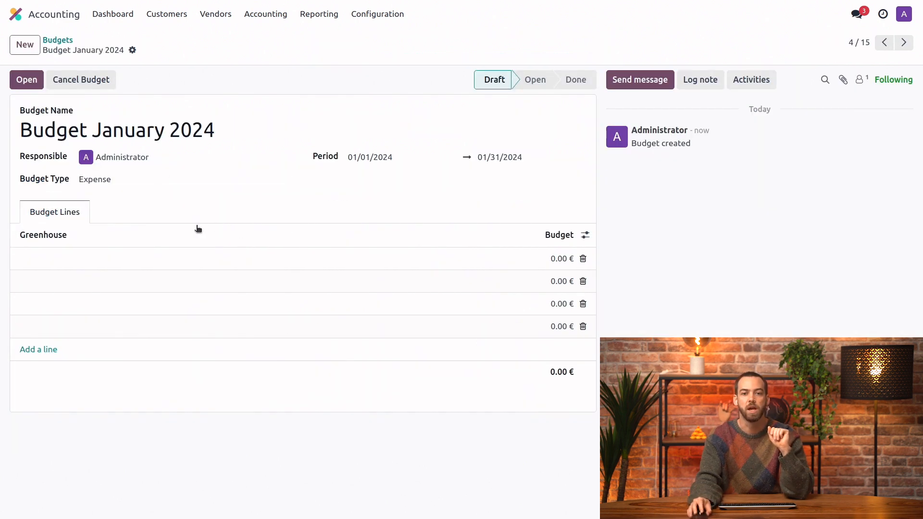
left_click(587, 238)
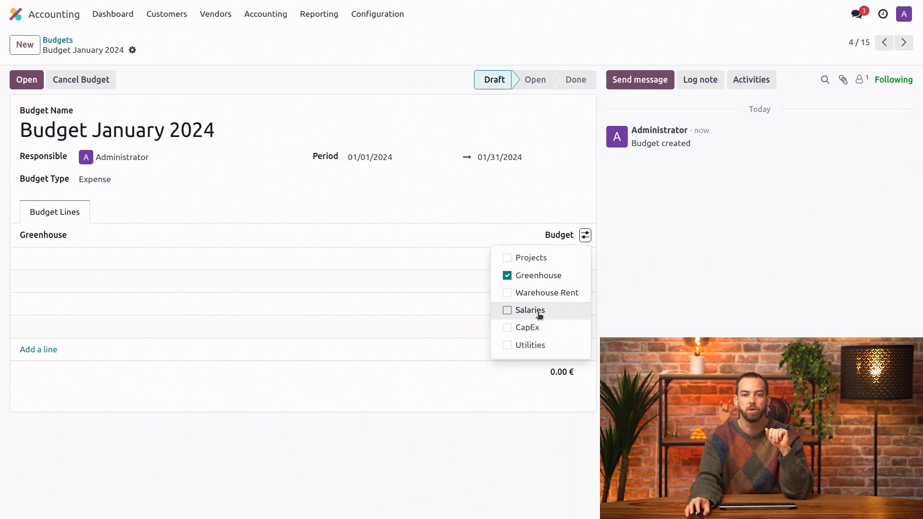
left_click(525, 351)
left_click(445, 212)
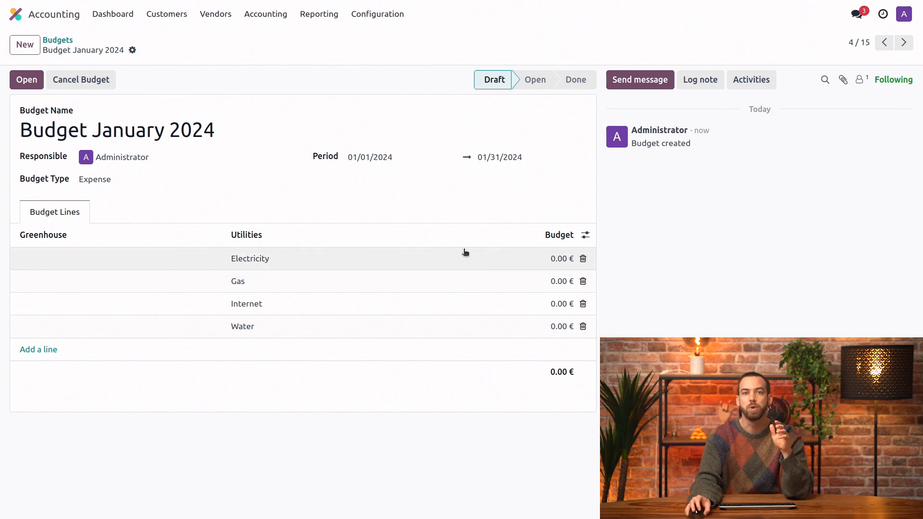
- Return to the budgets list, select all budgets and review their combined budget lines
left_click(62, 40)
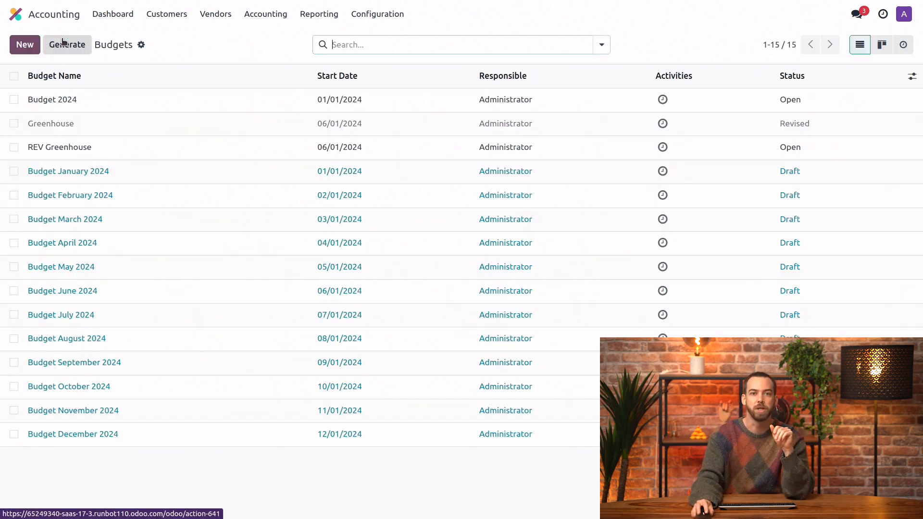
left_click(14, 76)
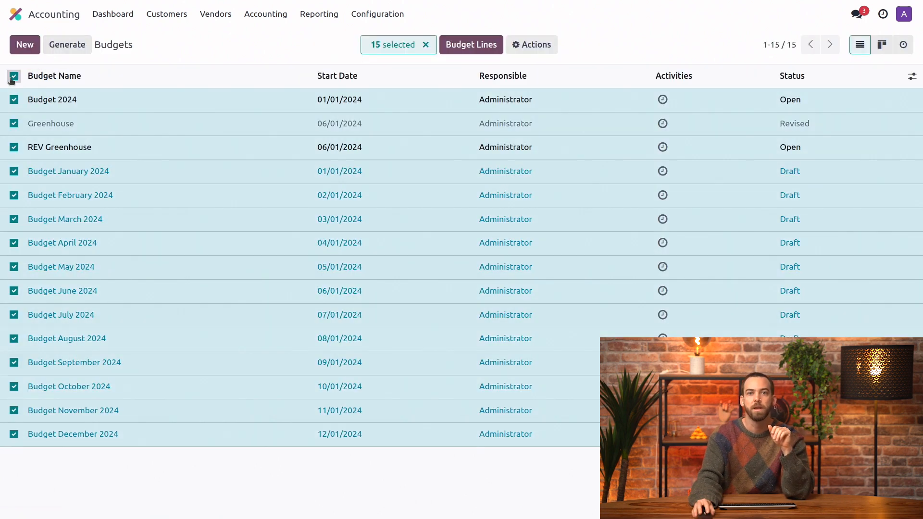
left_click(473, 46)
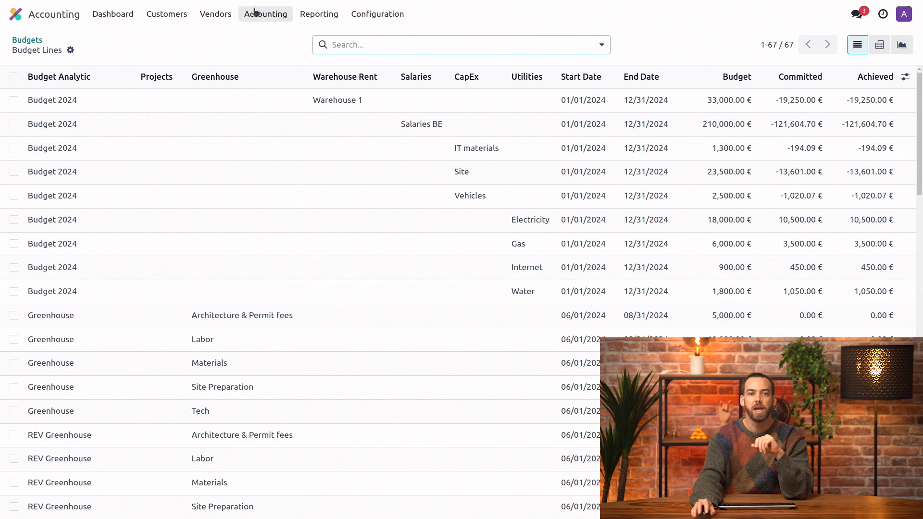
- Open the Budget Report for open budgets and review it as a pivot, a list and a graph
left_click(318, 15)
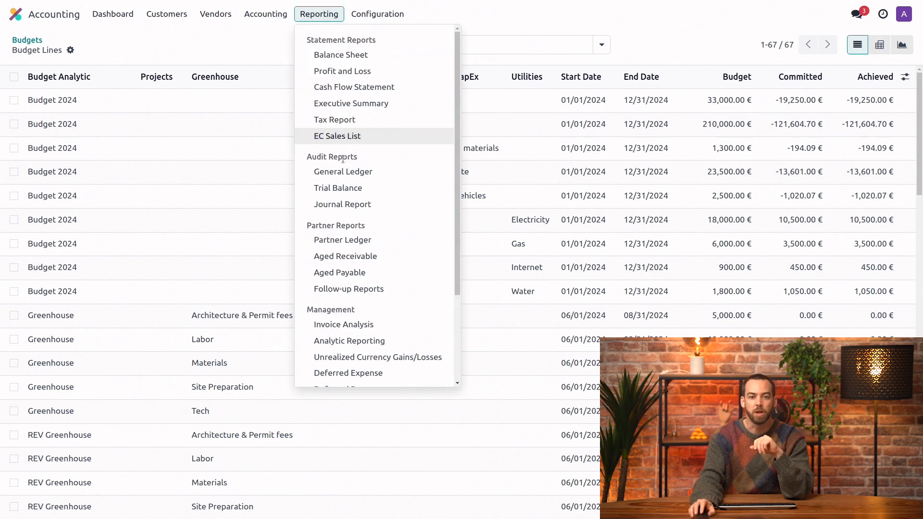
scroll(347, 144, "down", 3)
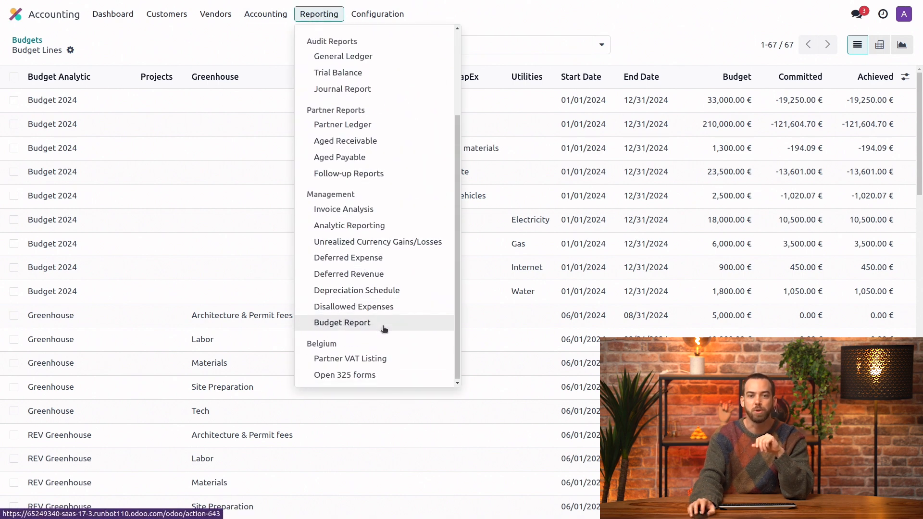
left_click(384, 328)
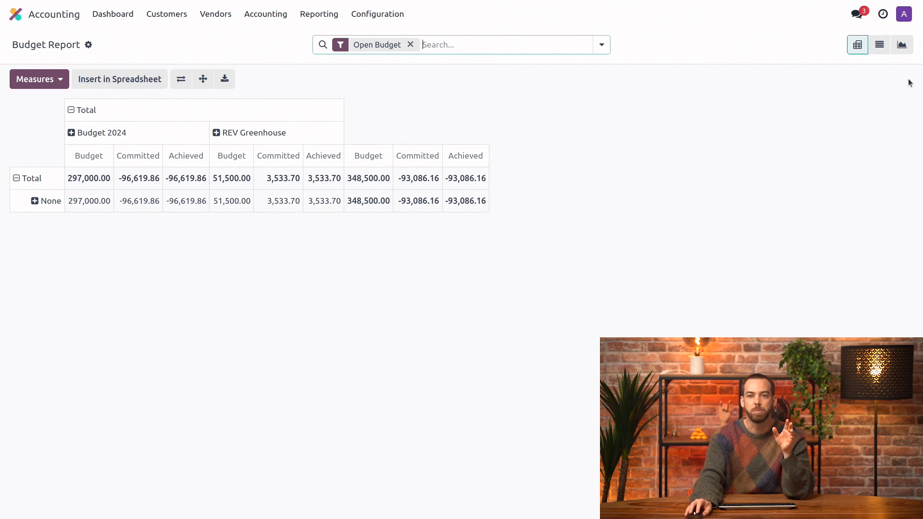
left_click(883, 49)
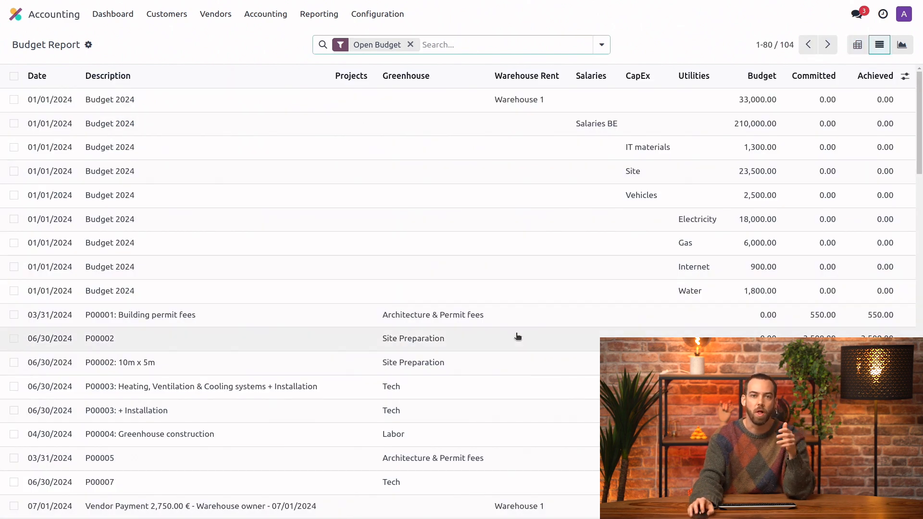
left_click(902, 45)
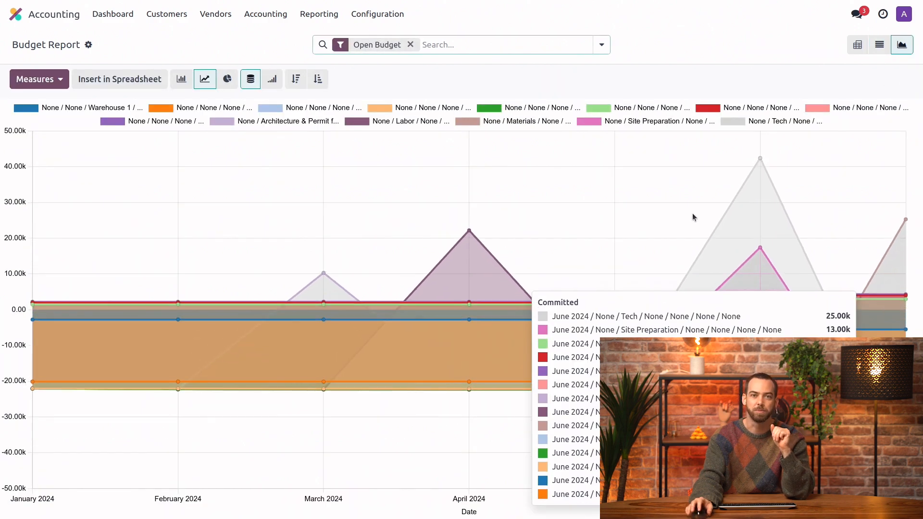